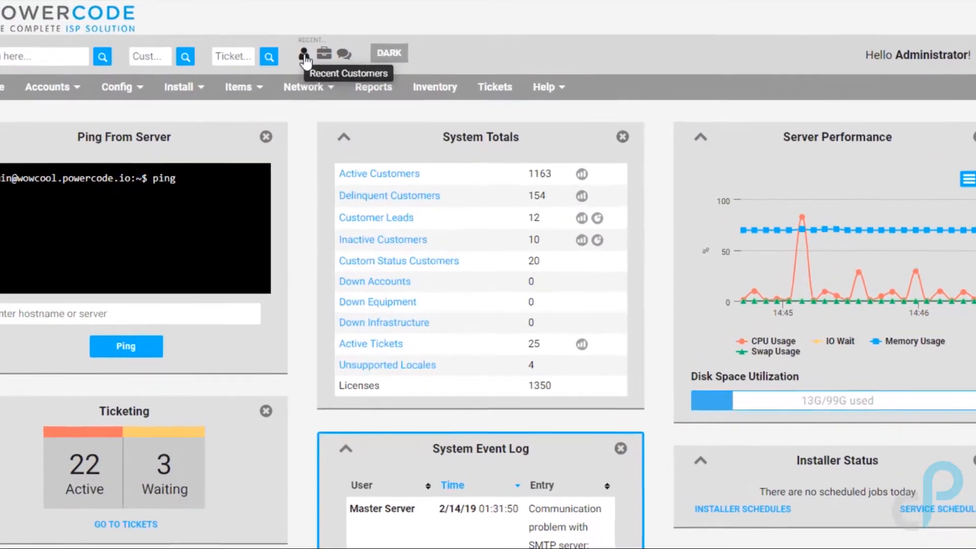
Step: Open the services of the recent customer All That You Can't Leave Behind BBQ
left_click(322, 50)
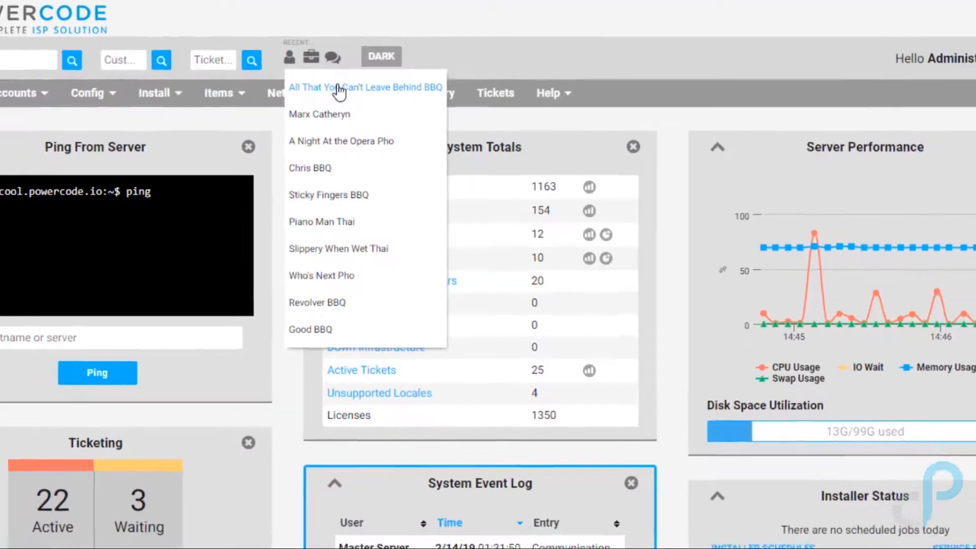
left_click(340, 92)
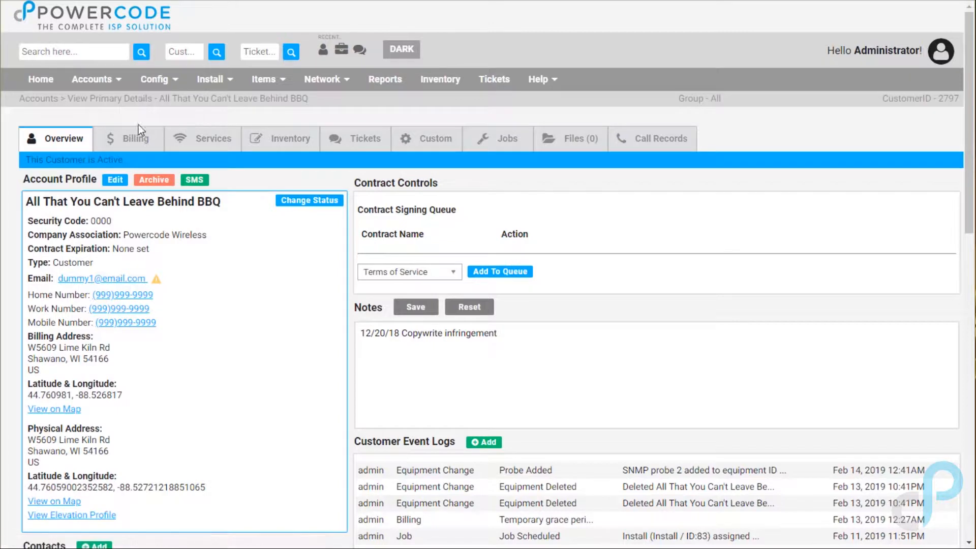
left_click(214, 142)
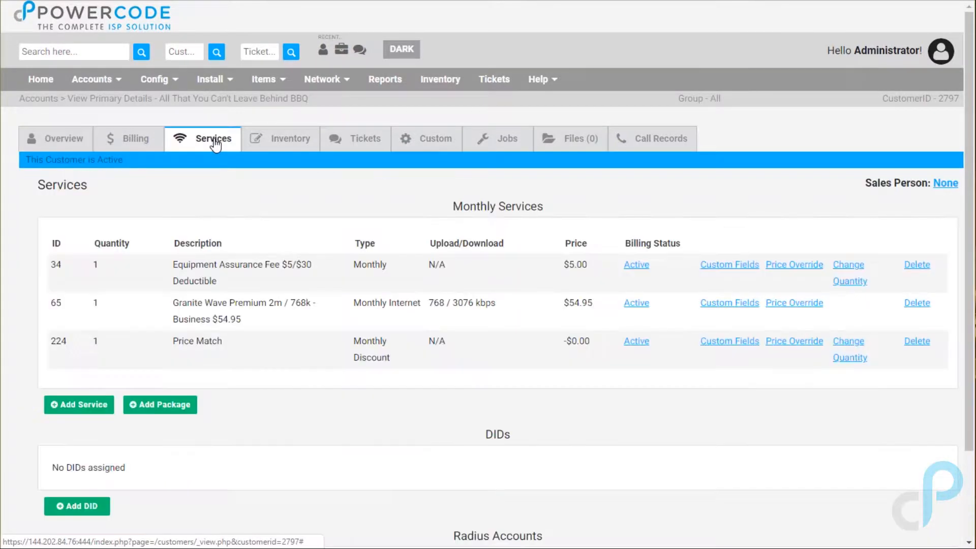
scroll(260, 209, "down", 2)
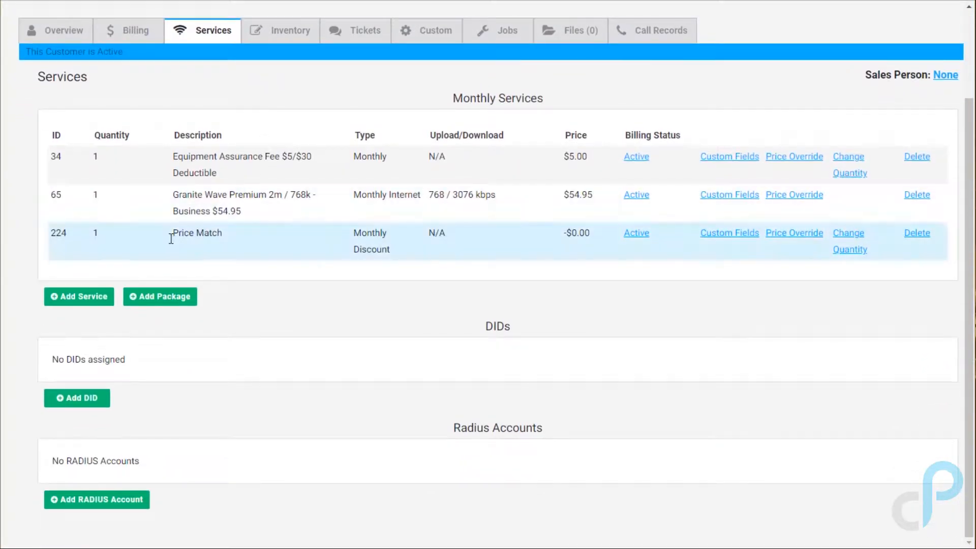
Step: Add the Advanced Hosting ($14.95) monthly service to the customer with pro-rating of the service addition turned off
left_click(61, 302)
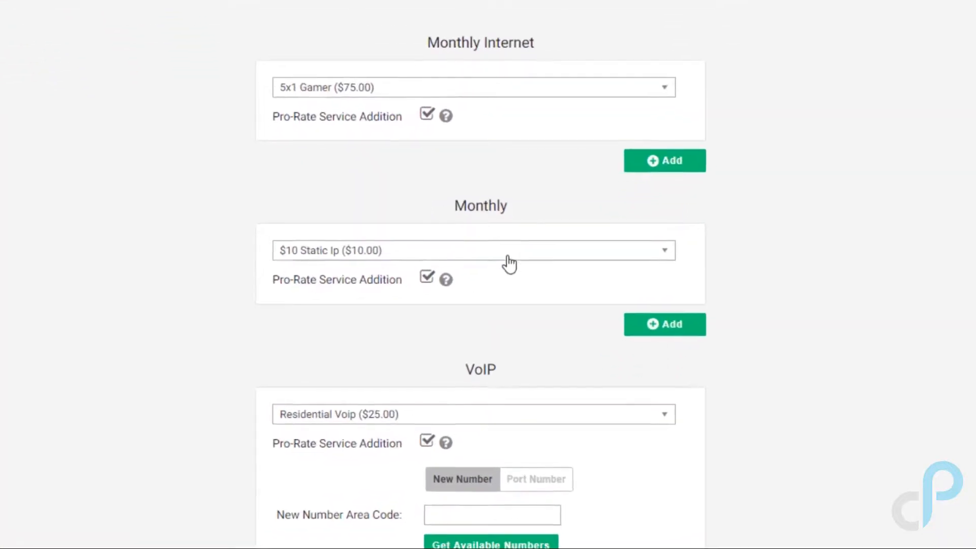
left_click(507, 257)
scroll(520, 380, "down", 2)
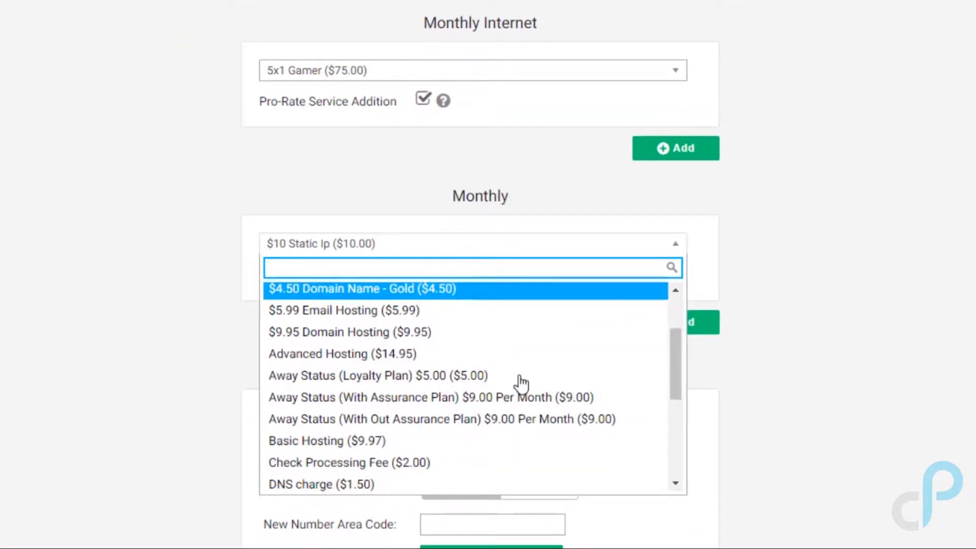
left_click(448, 356)
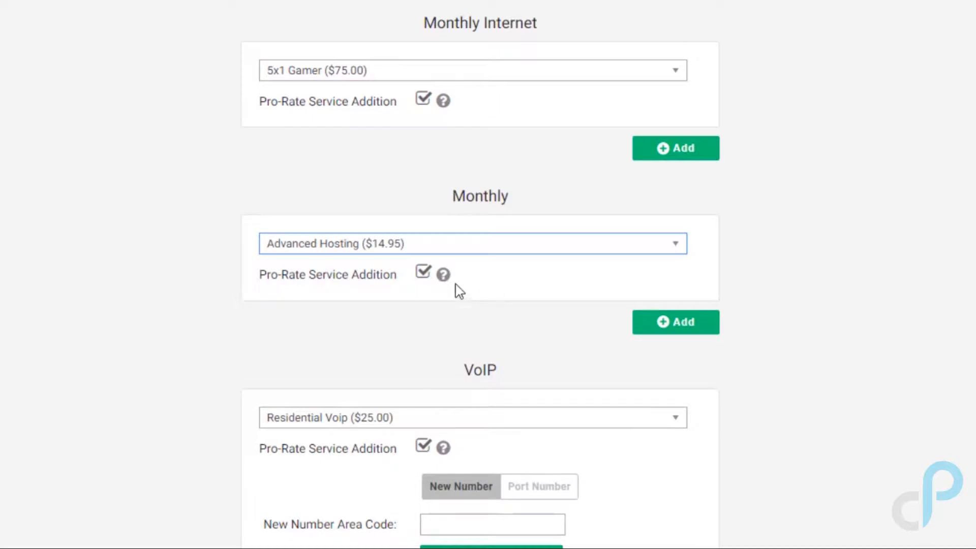
left_click(422, 271)
left_click(695, 321)
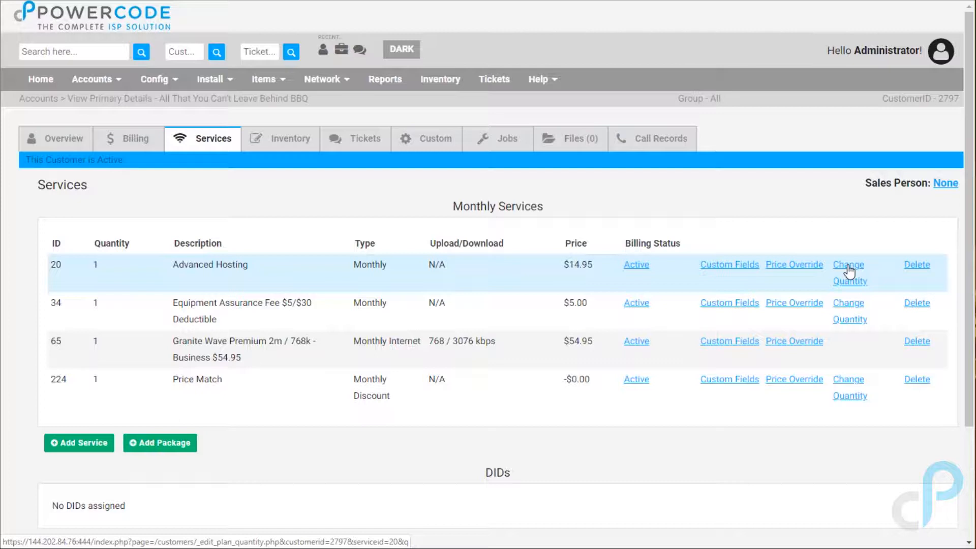
Step: Examine the price override form for the customer's Advanced Hosting service and leave it without saving
left_click(803, 266)
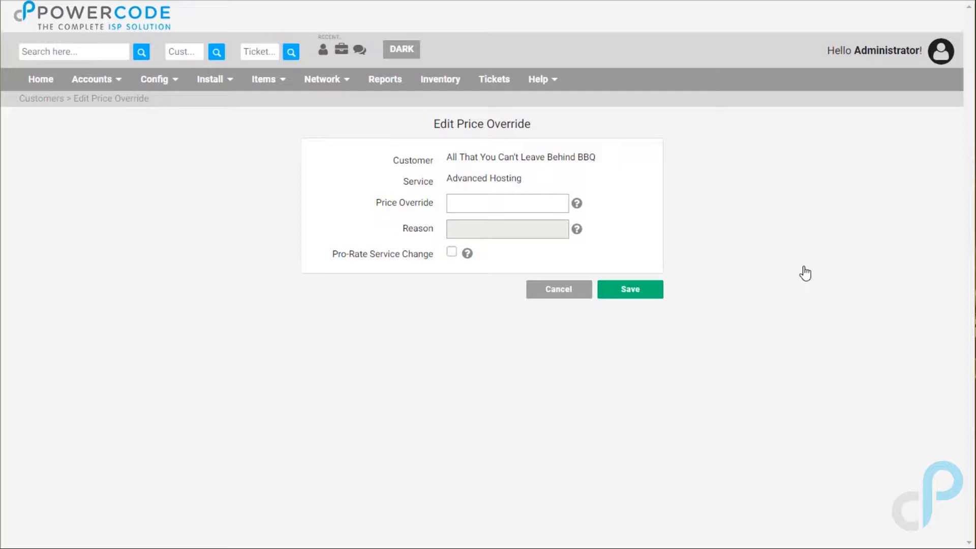
left_click(543, 205)
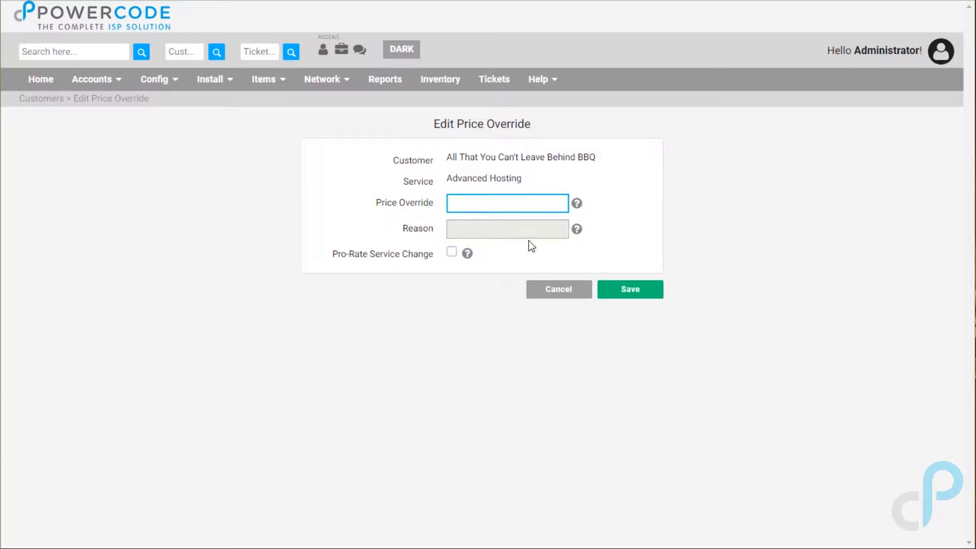
left_click(559, 285)
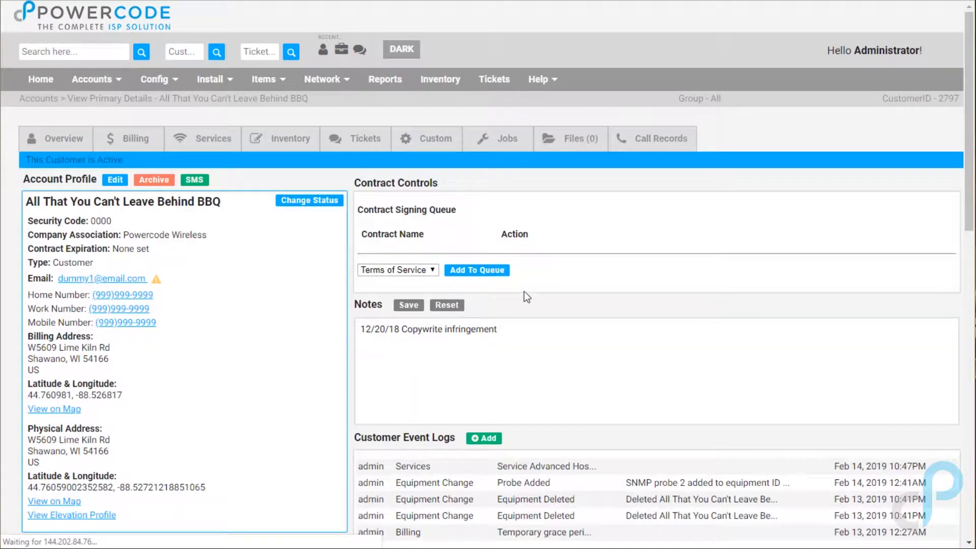
Step: Schedule the customer's account to close on the next billing day and confirm the closure
left_click(74, 141)
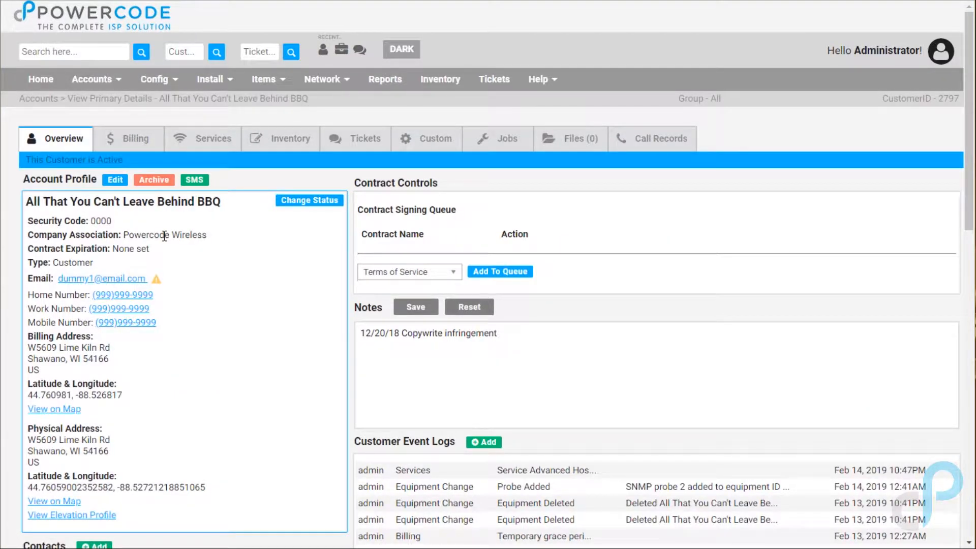
left_click(127, 140)
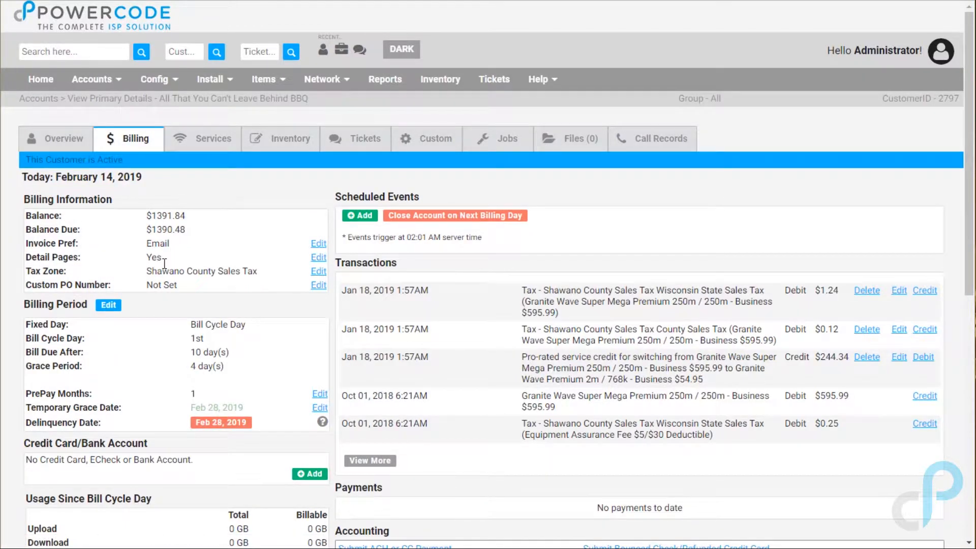
left_click(435, 219)
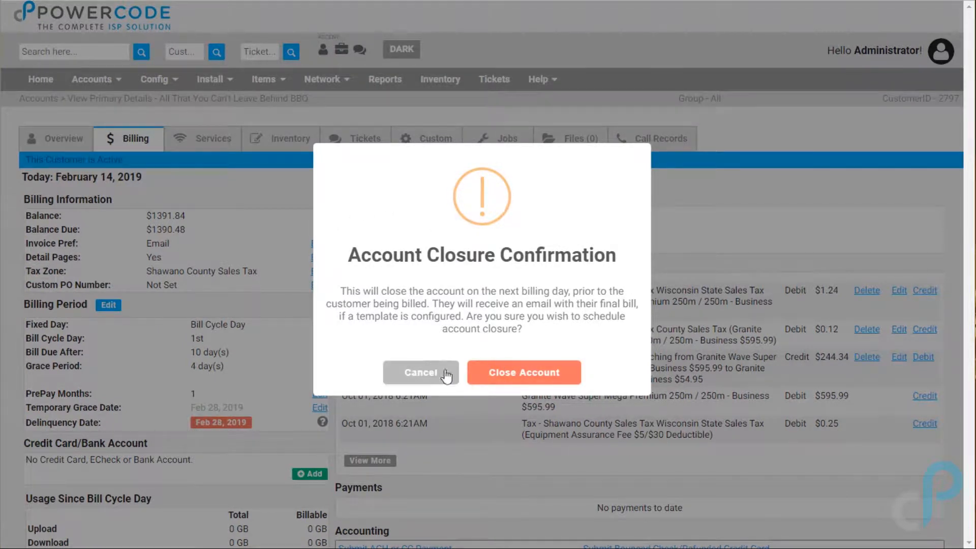
left_click(497, 374)
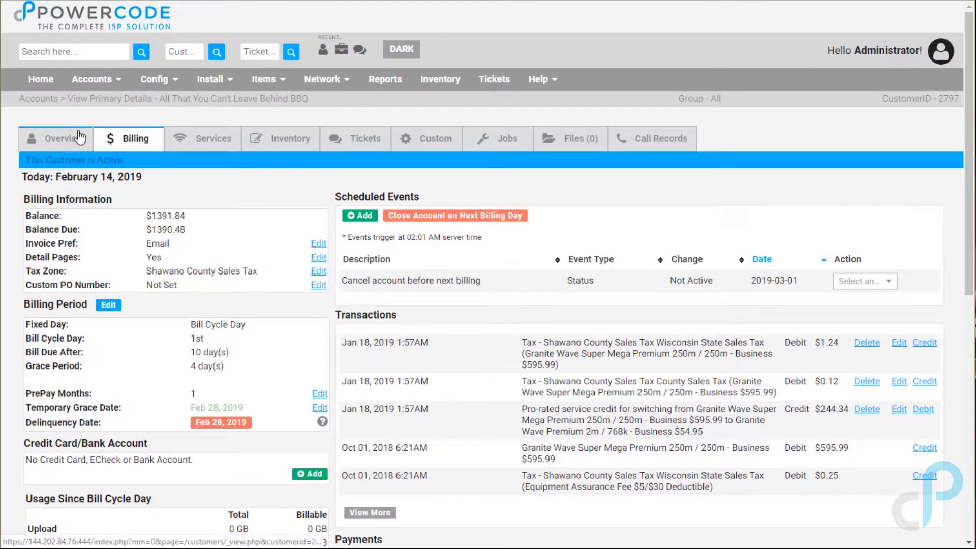
Step: Open the equipment transfer form for the customer's Ubiquiti AirOS CPE device
left_click(58, 138)
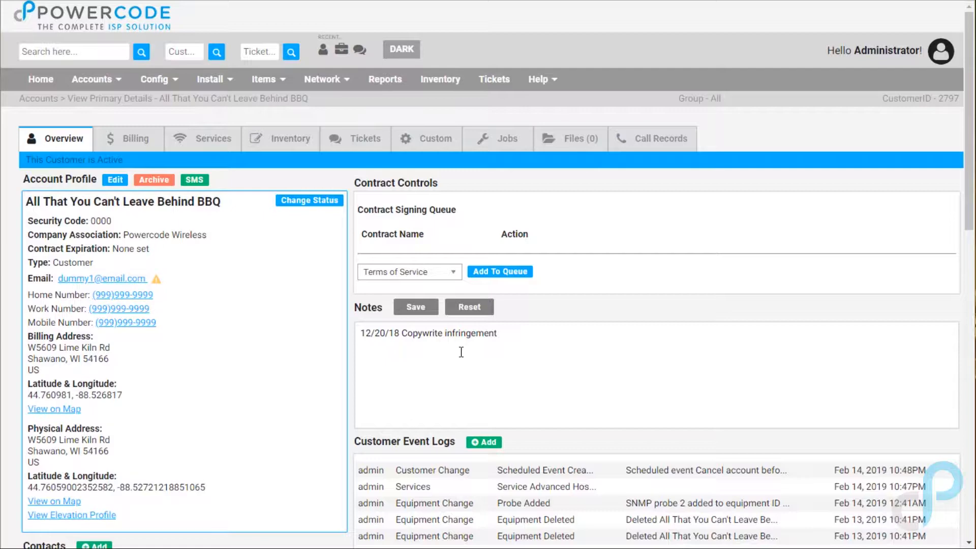
scroll(461, 352, "down", 7)
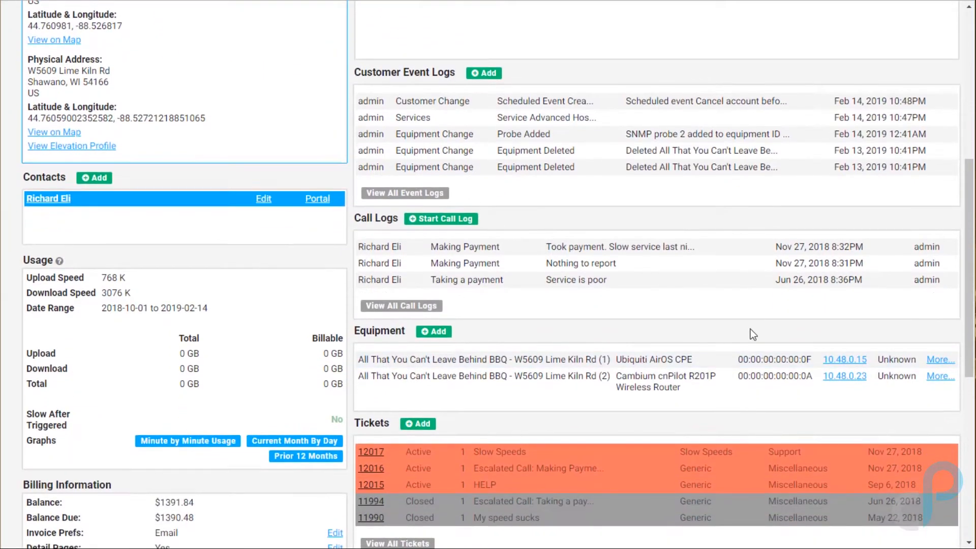
left_click(939, 359)
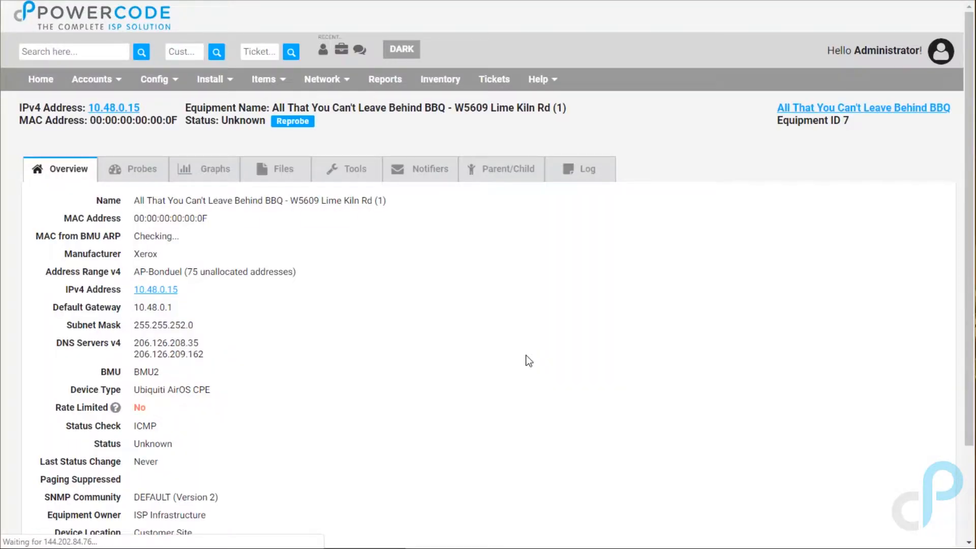
scroll(528, 361, "down", 3)
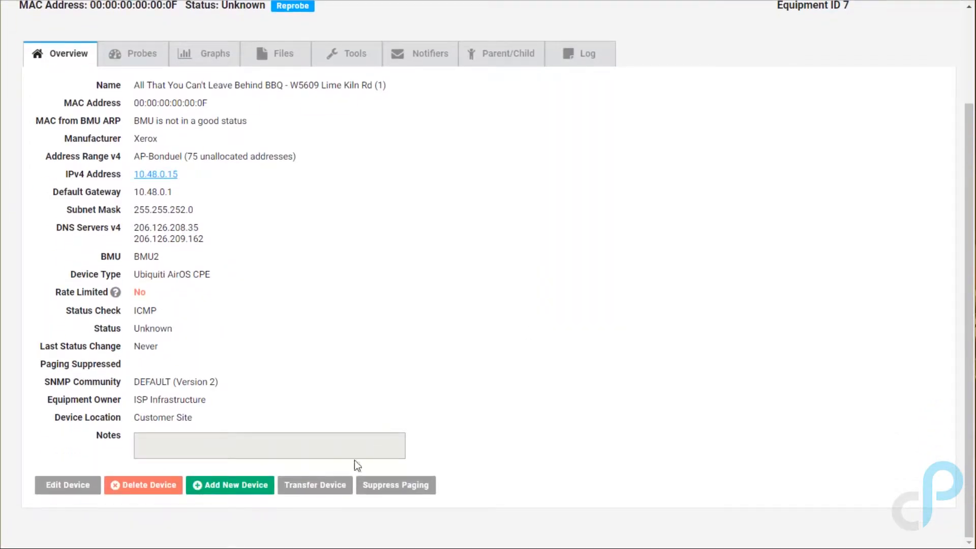
left_click(309, 491)
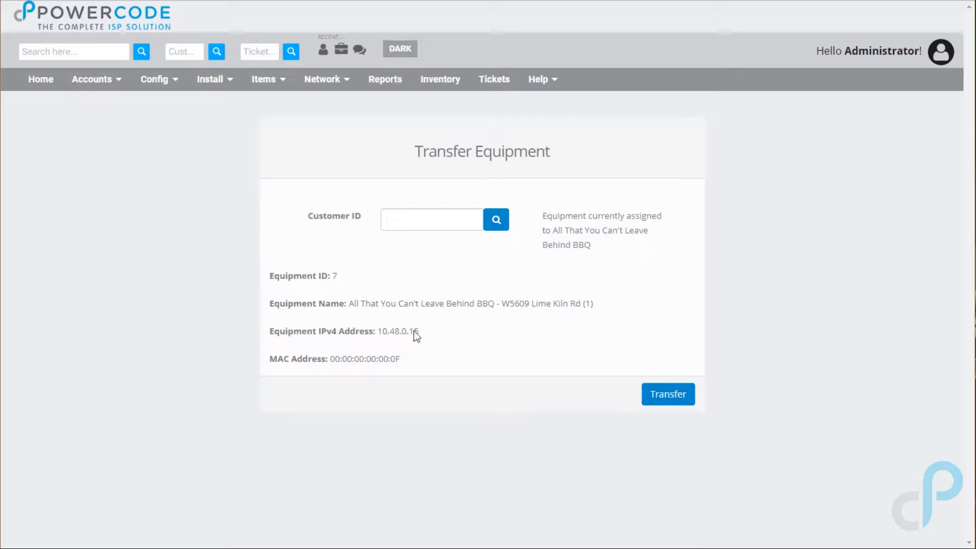
Step: Open the T1 Tech permission group for editing in the system configuration's permissions management
left_click(162, 81)
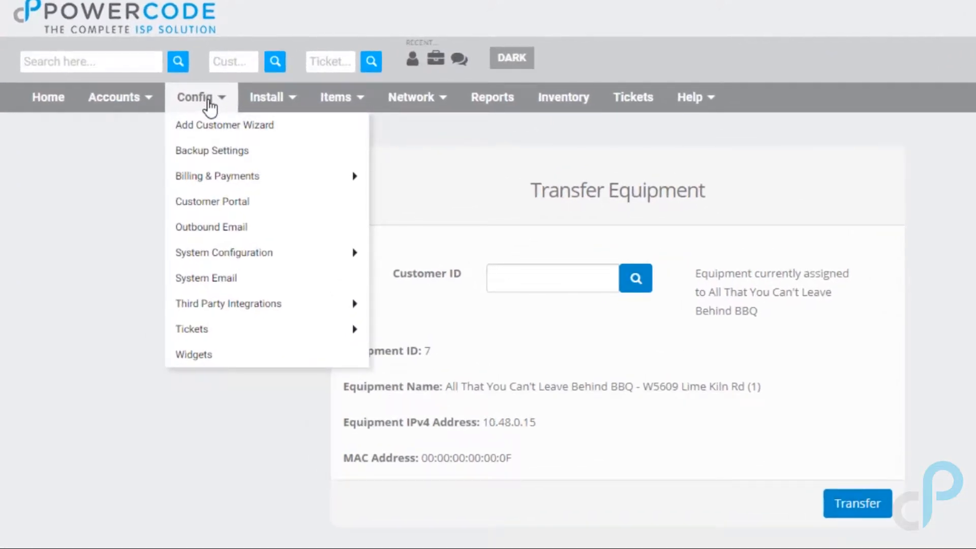
mouse_move(237, 257)
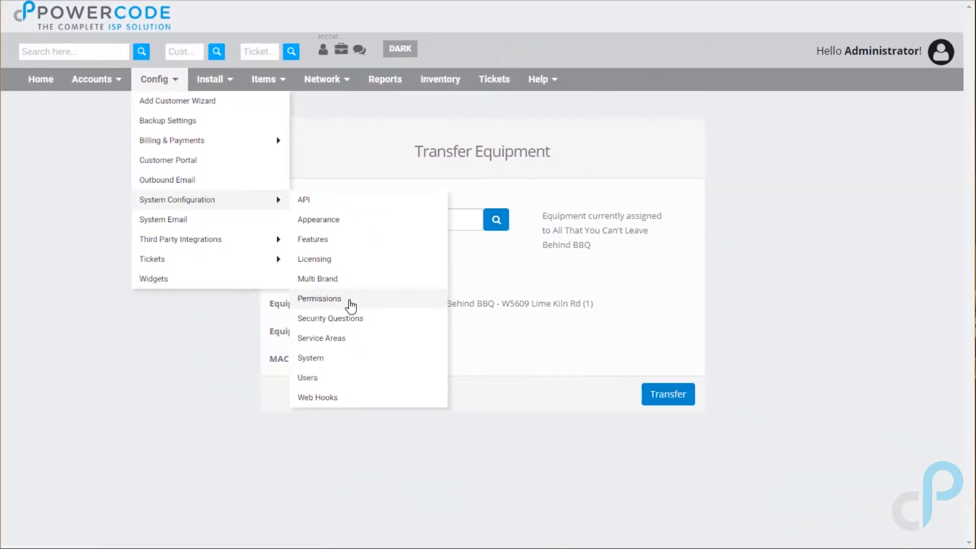
left_click(351, 305)
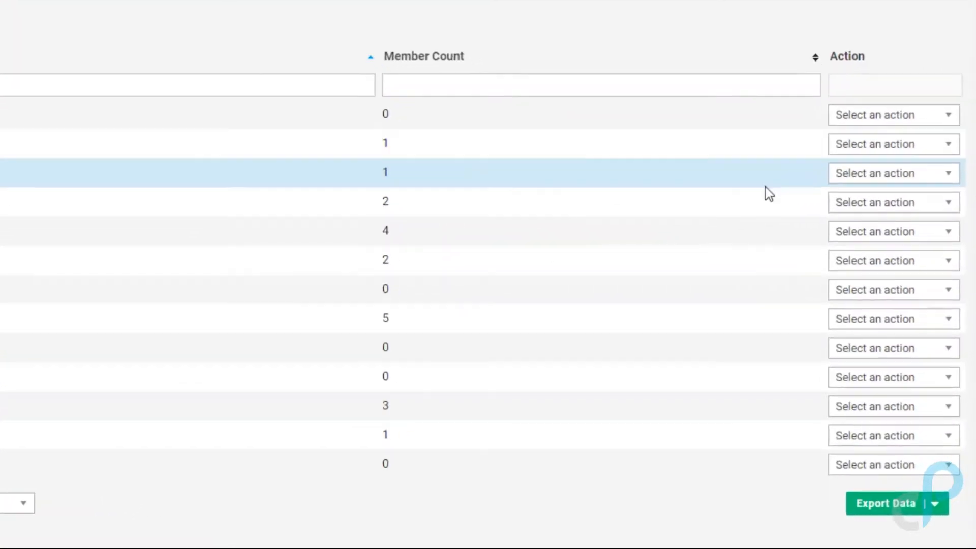
left_click(877, 232)
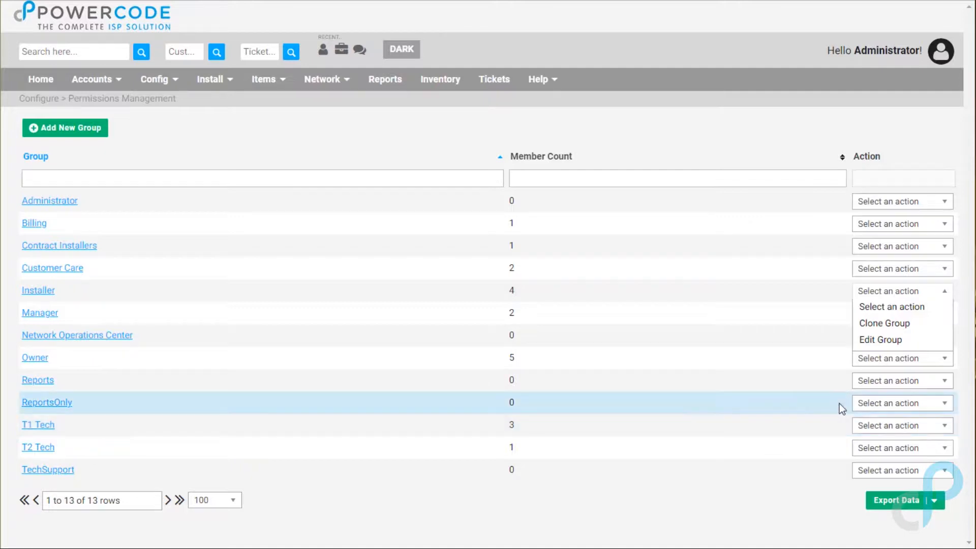
left_click(873, 427)
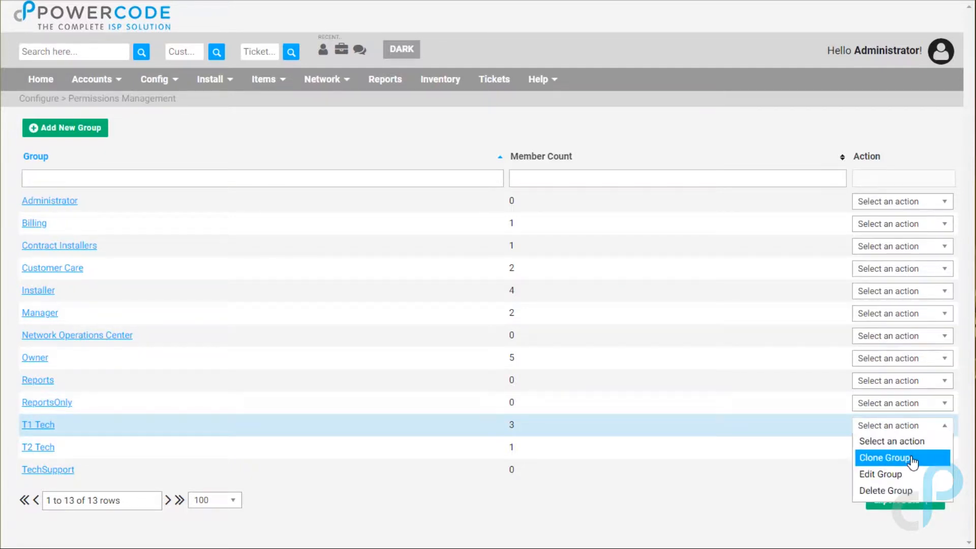
left_click(895, 474)
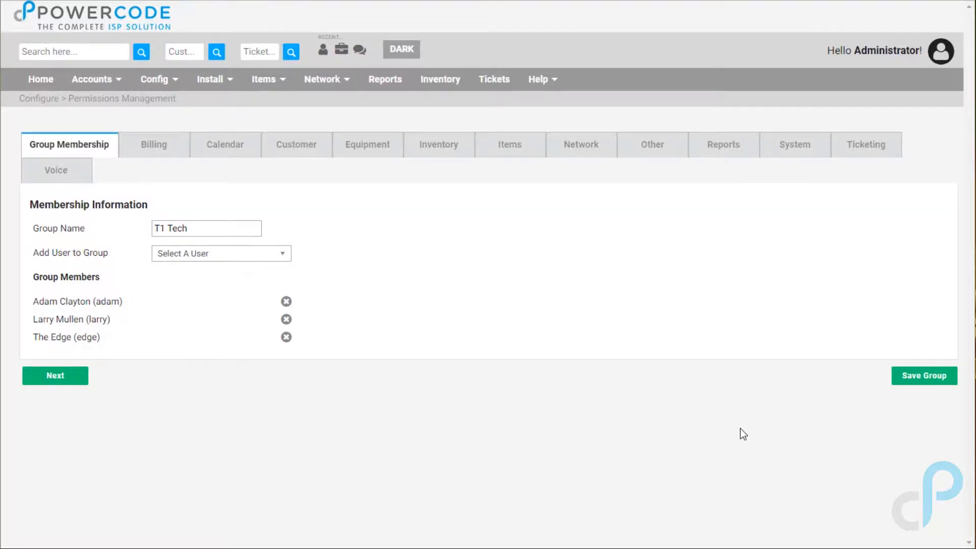
Step: Review the T1 Tech group's billing and calendar permissions
left_click(155, 150)
scroll(243, 212, "down", 4)
scroll(243, 212, "up", 4)
left_click(225, 153)
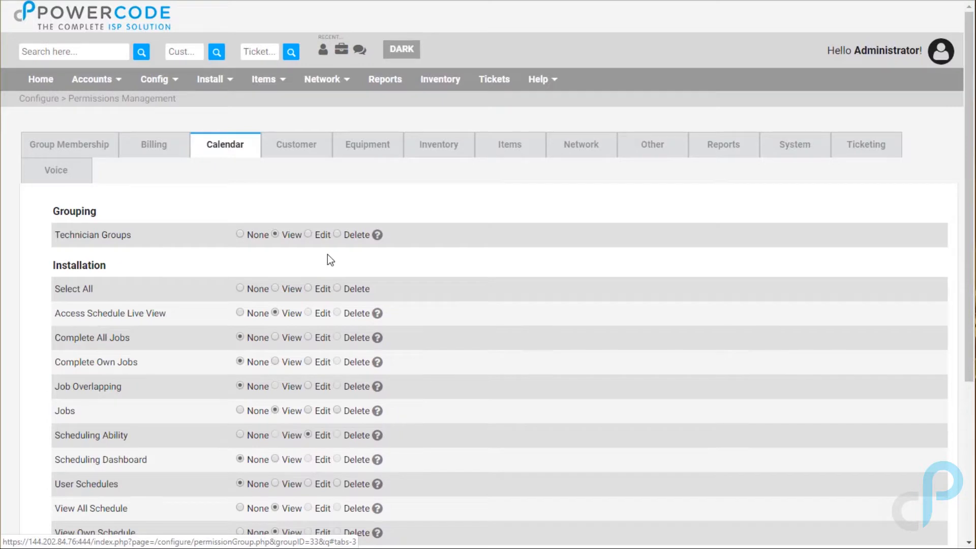
scroll(328, 254, "down", 4)
scroll(327, 254, "up", 4)
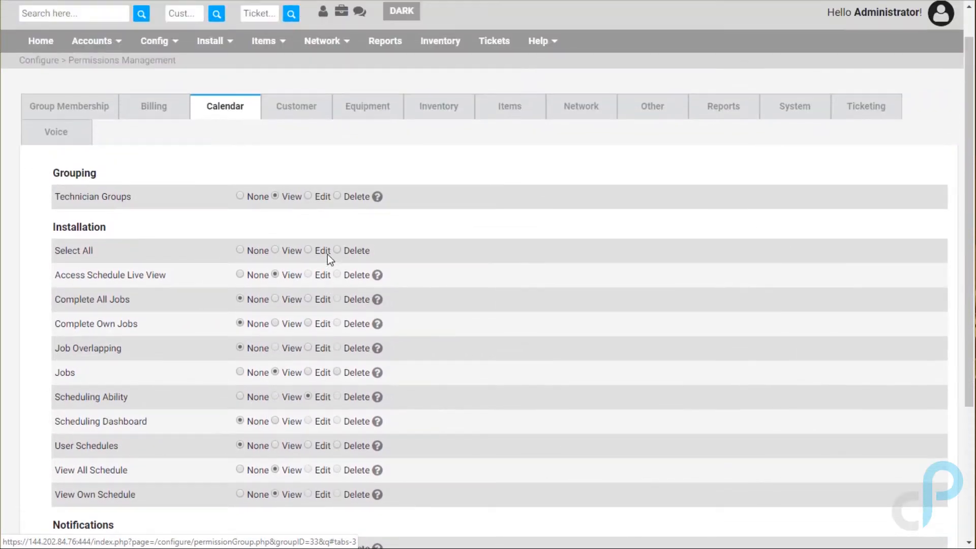
Step: Set the T1 Tech group's Billing Overview permission to View in the customer permissions
left_click(302, 155)
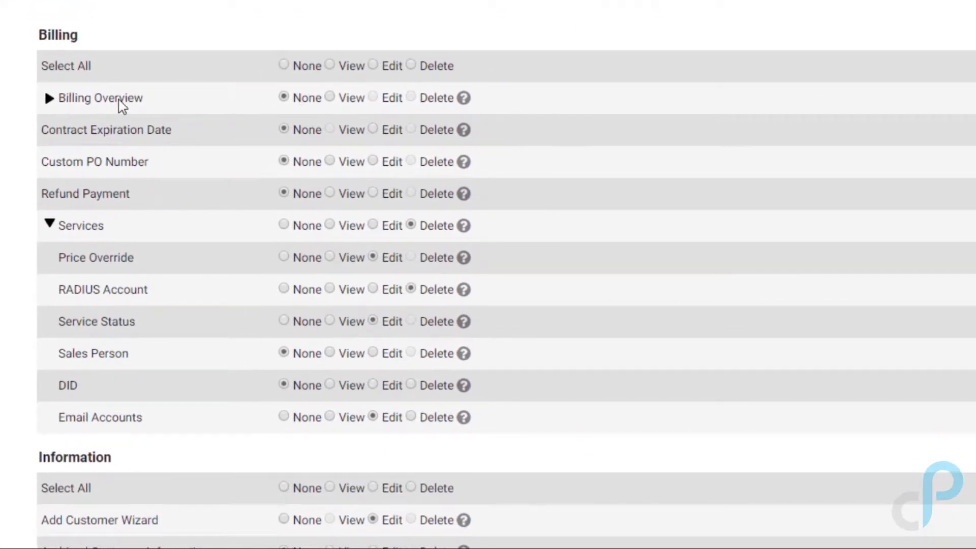
mouse_move(48, 100)
left_click(330, 97)
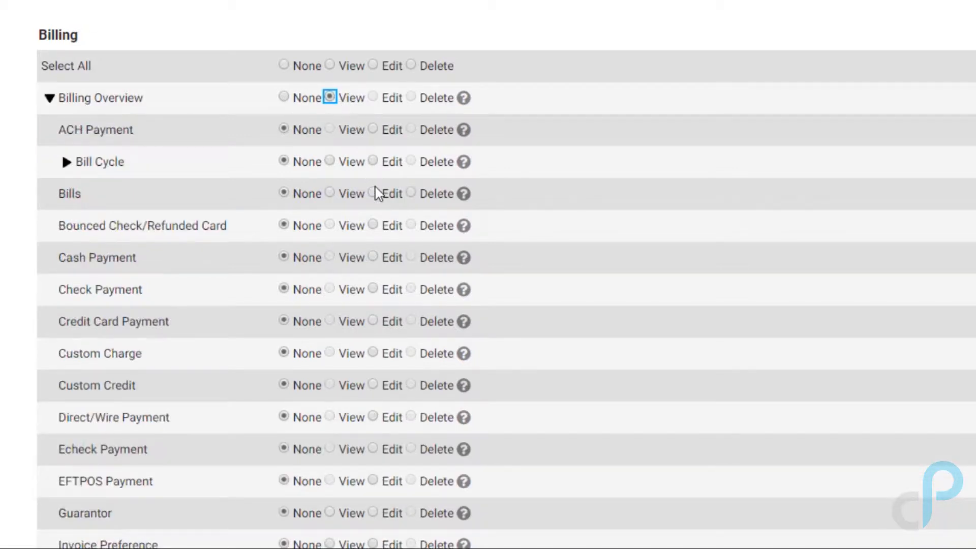
Step: Set the Credit Card Payment and Echeck Payment permissions under Billing Overview to Edit
scroll(375, 187, "down", 2)
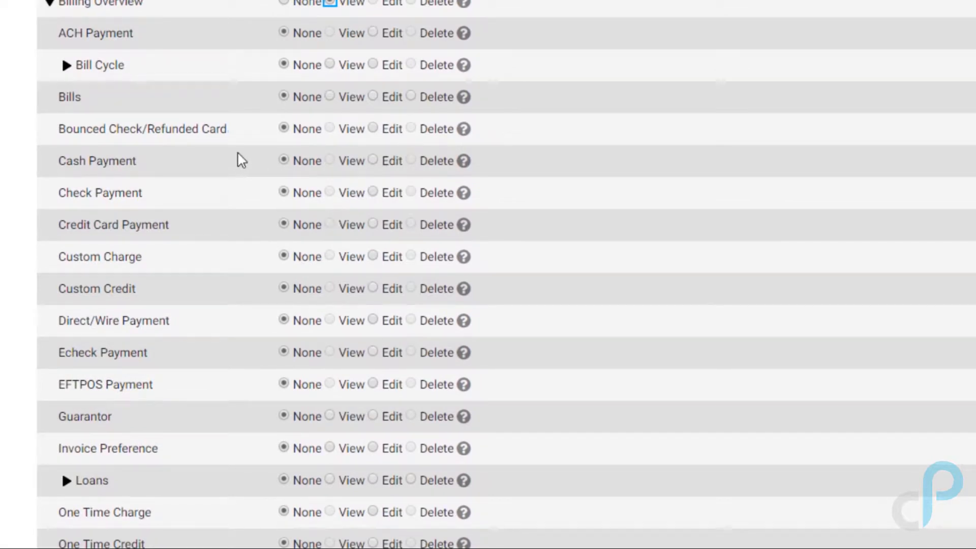
scroll(323, 180, "down", 1)
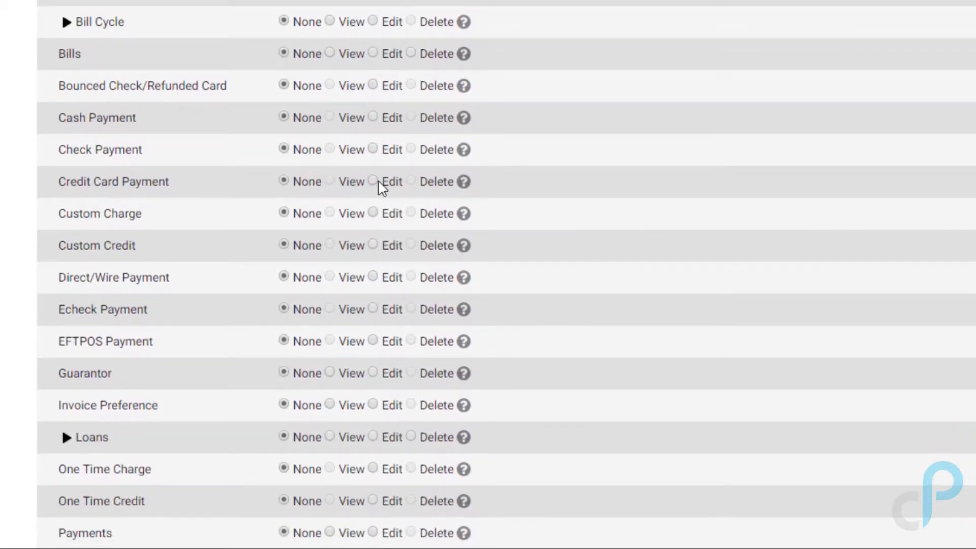
left_click(373, 181)
scroll(391, 218, "down", 1)
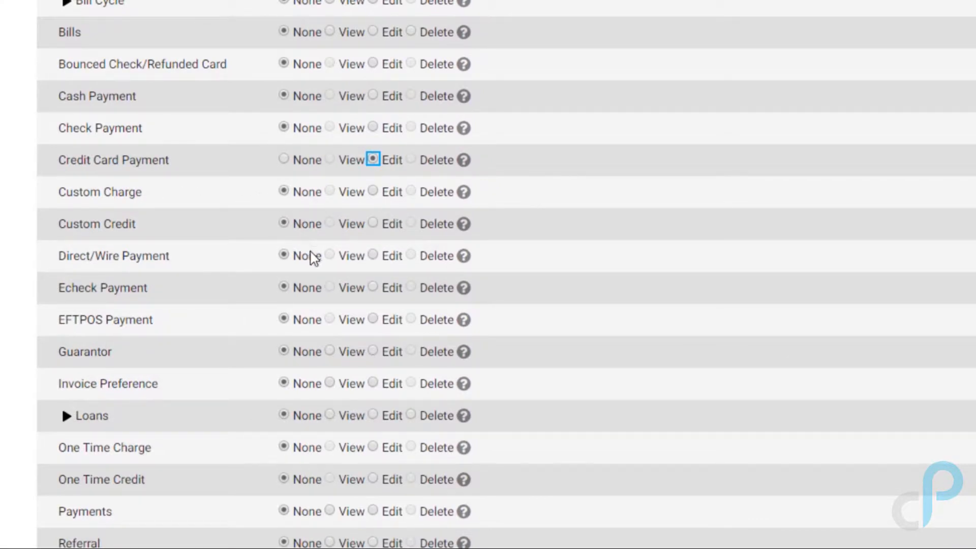
left_click(373, 288)
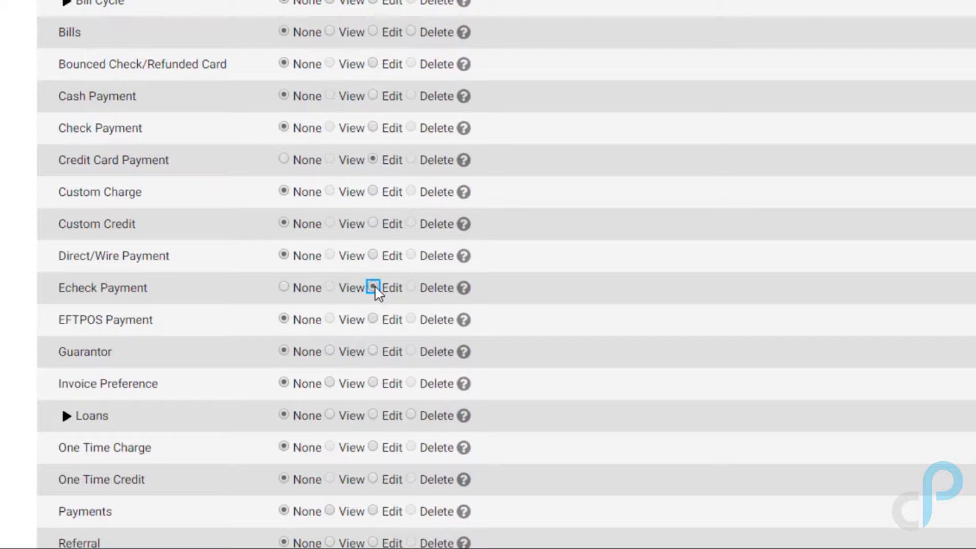
scroll(376, 291, "down", 3)
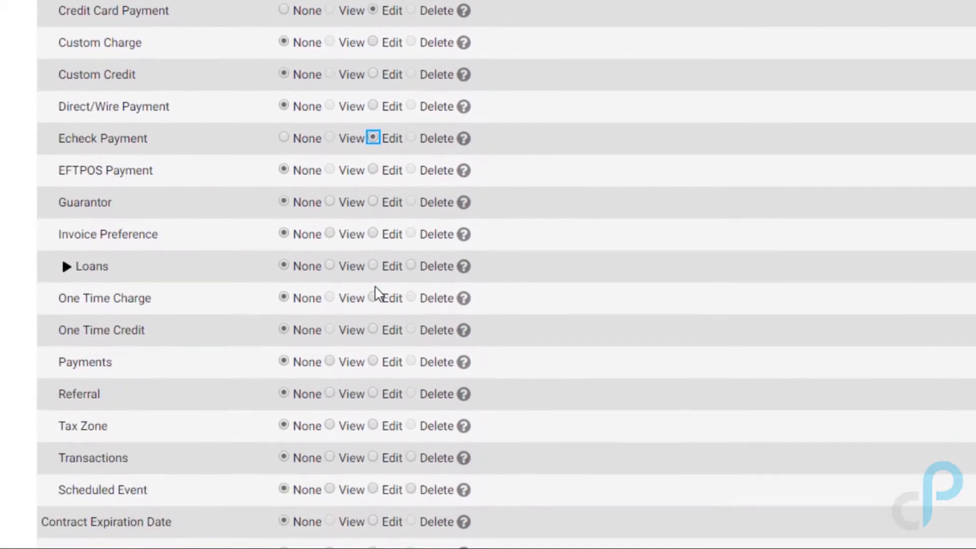
Step: Set the One Time Charge and One Time Credit permissions under Billing Overview to Edit
left_click(371, 296)
left_click(373, 329)
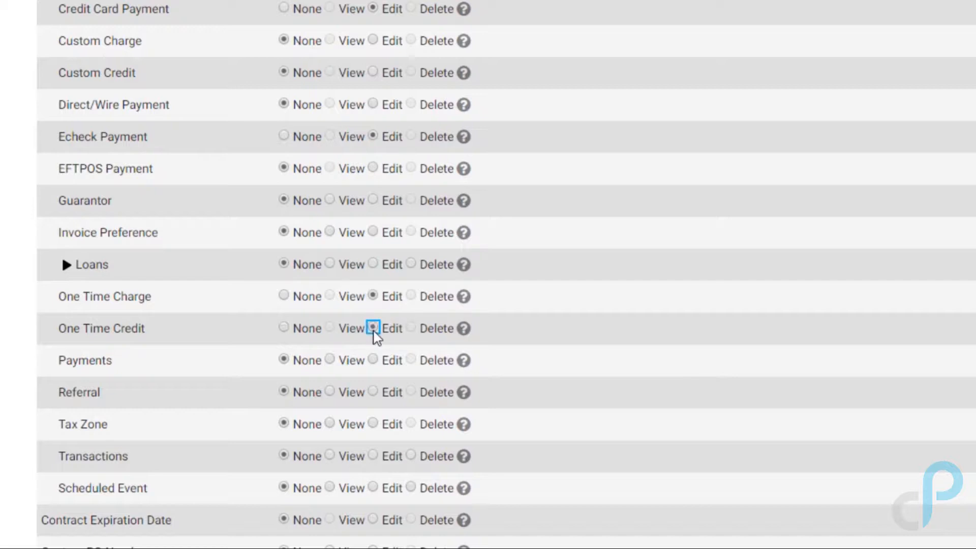
left_click(515, 327)
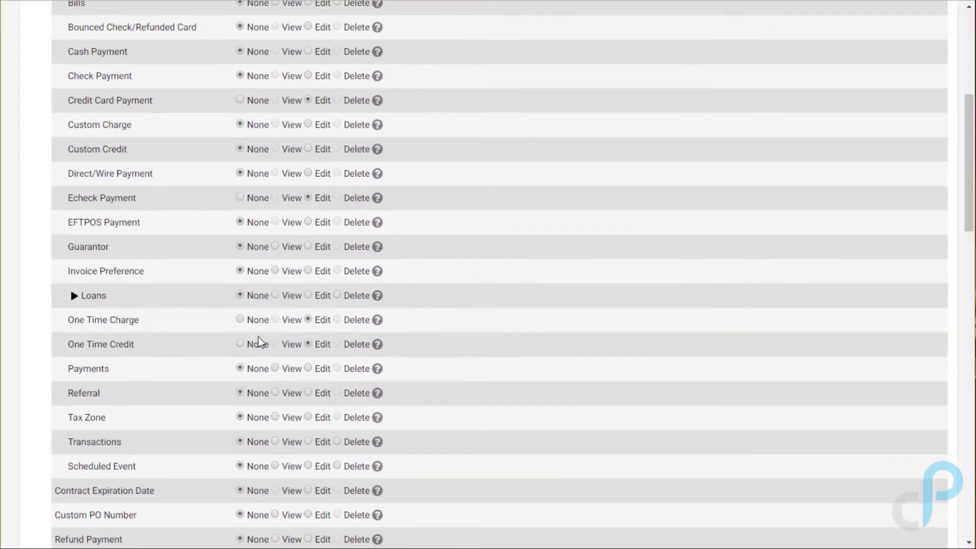
Step: Review the T1 Tech group's remaining customer permissions, from Services and Information through Payment Methods and Service
scroll(259, 342, "down", 8)
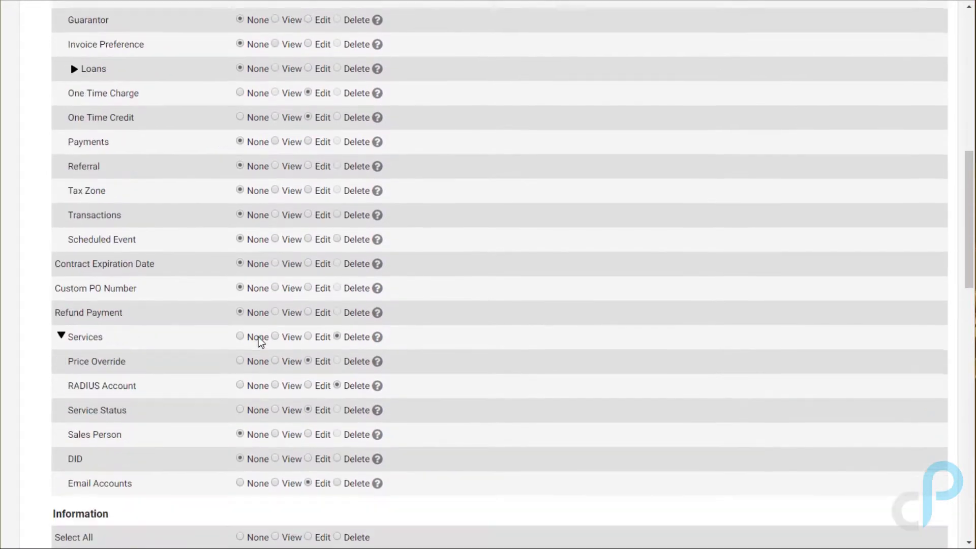
scroll(261, 342, "down", 16)
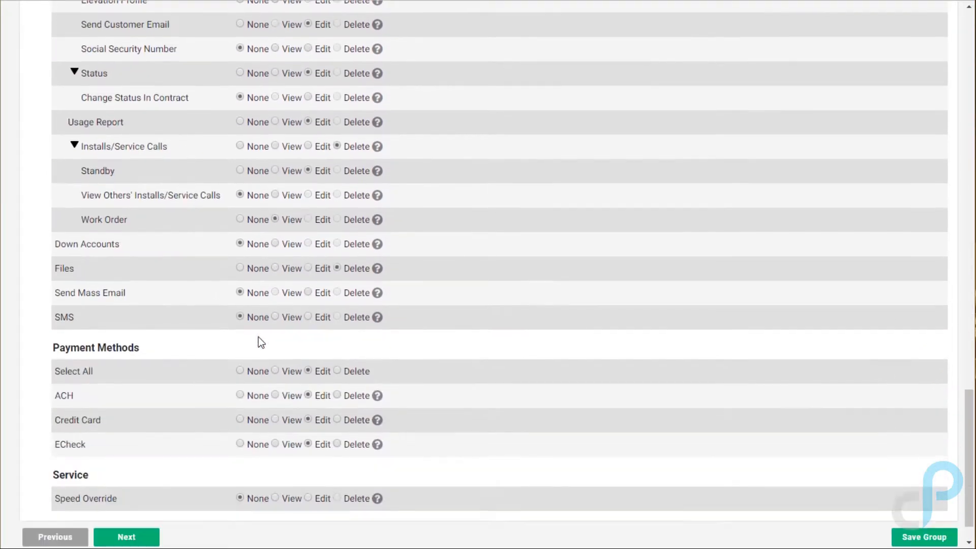
scroll(258, 337, "up", 20)
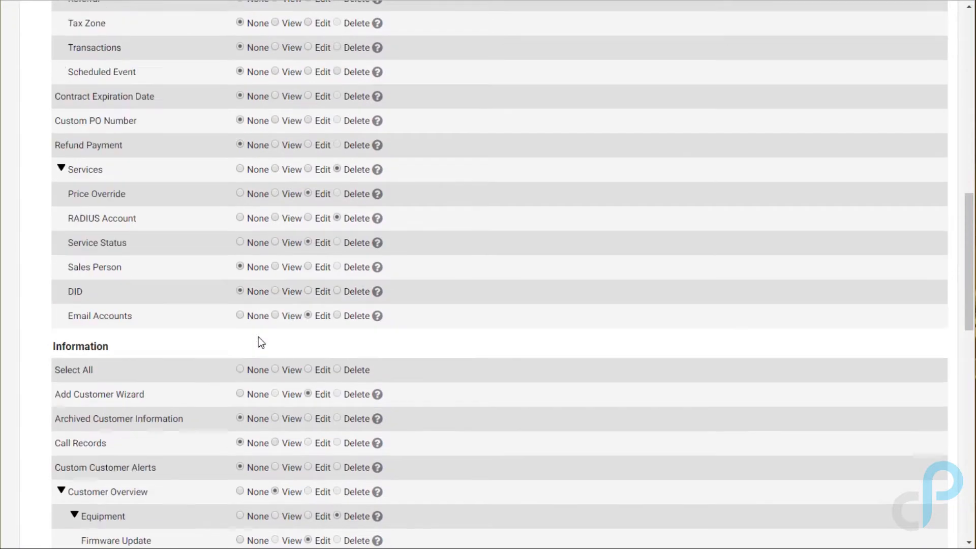
scroll(258, 336, "up", 5)
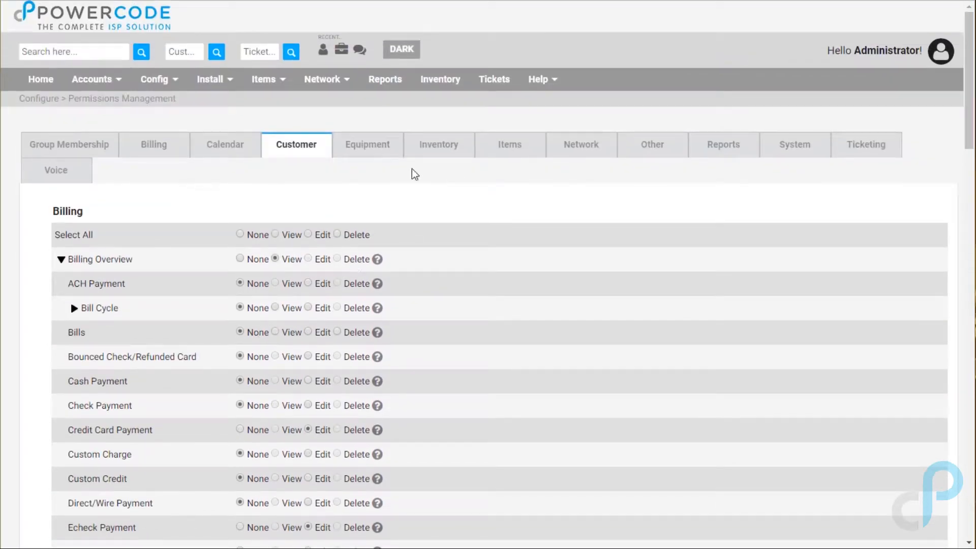
Step: Review the T1 Tech group's report permissions, including the description of Individual Service Call Report
left_click(704, 155)
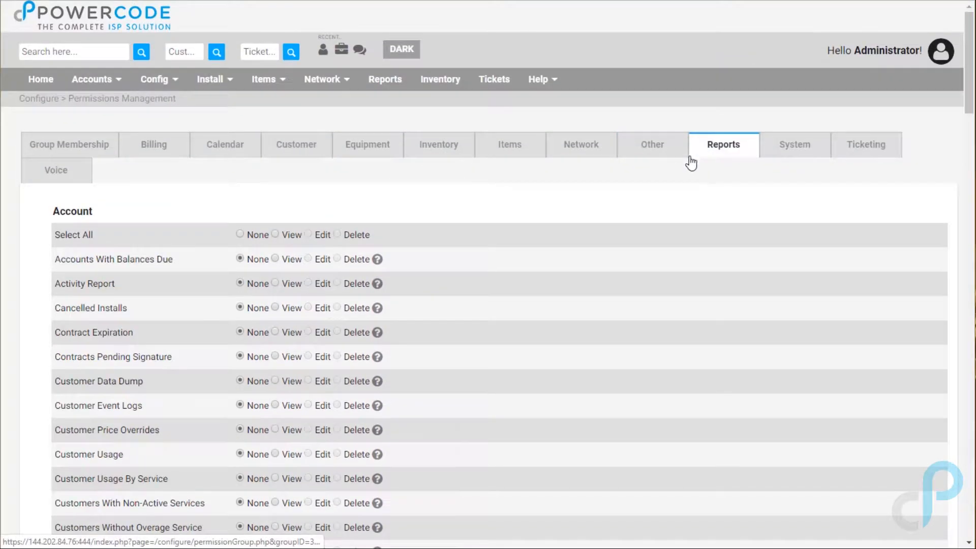
scroll(536, 236, "down", 3)
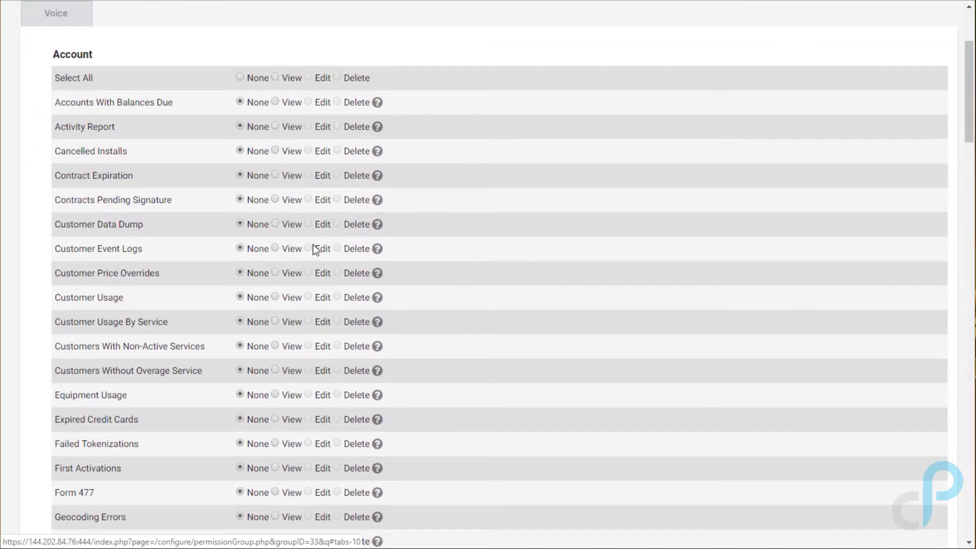
scroll(315, 247, "down", 5)
scroll(314, 245, "down", 2)
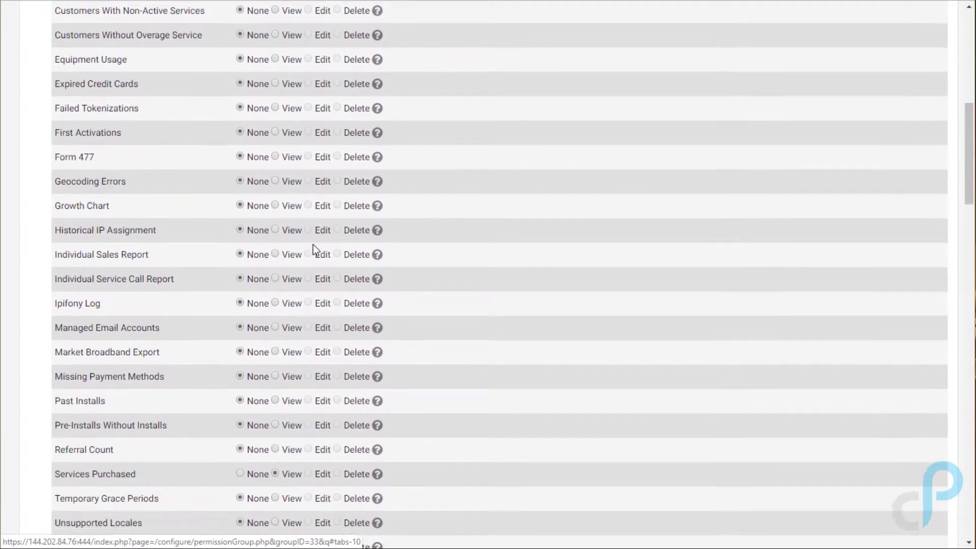
mouse_move(378, 269)
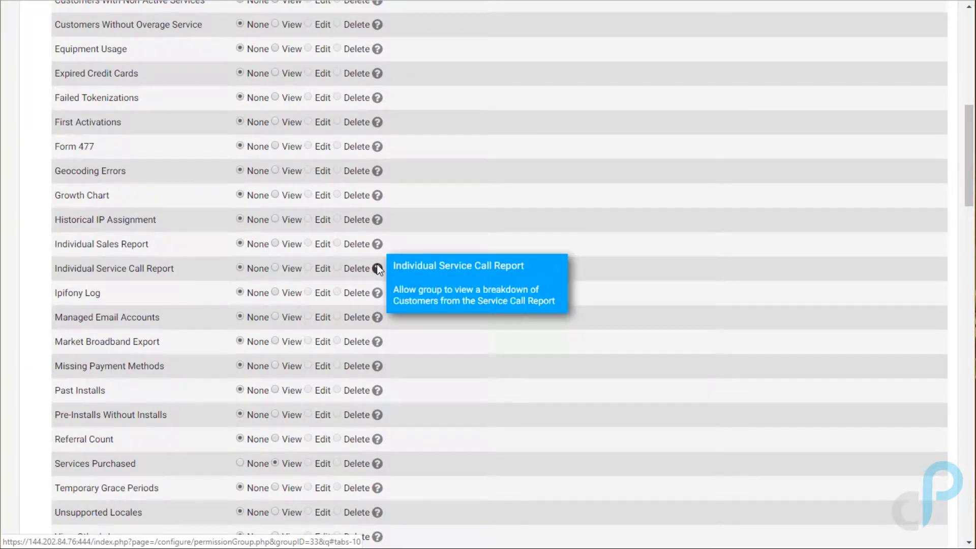
scroll(377, 263, "down", 3)
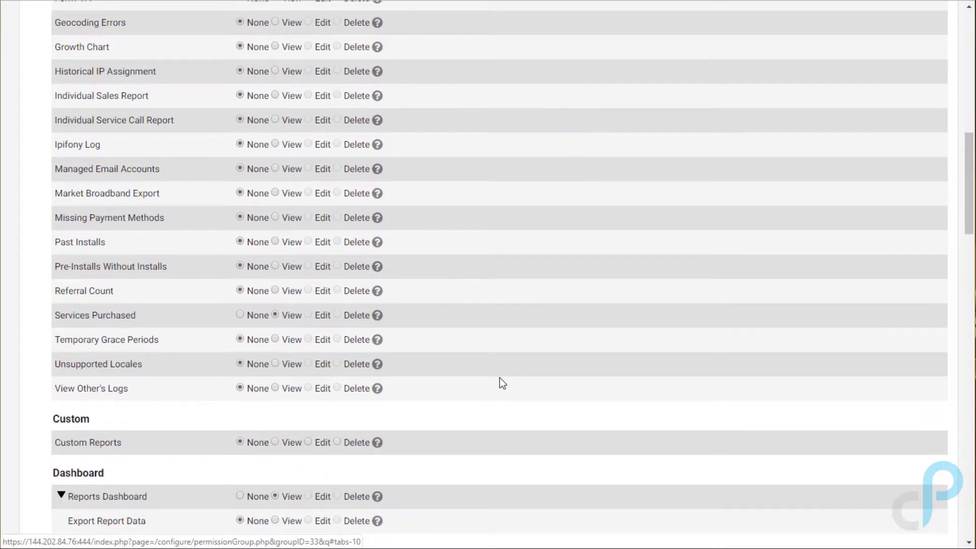
scroll(499, 378, "down", 4)
scroll(501, 382, "down", 6)
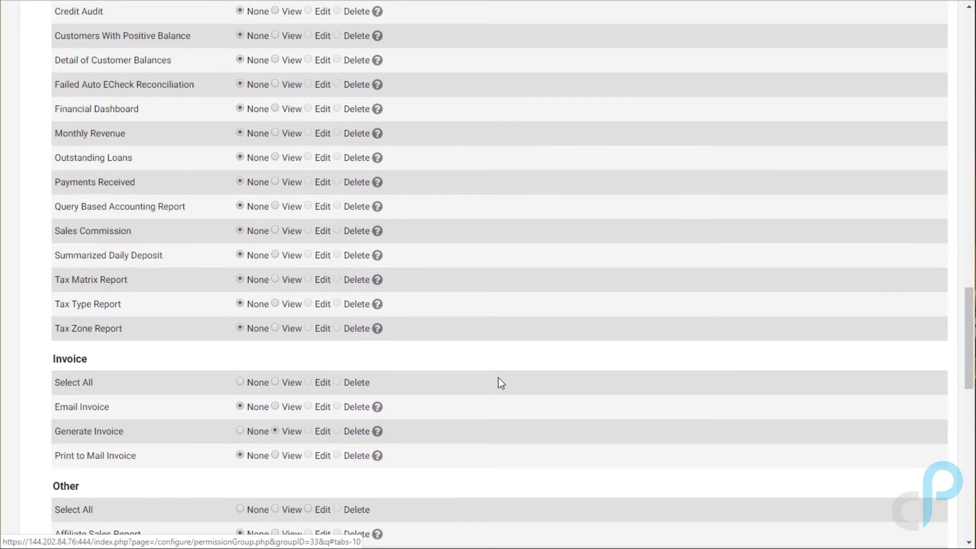
scroll(500, 383, "down", 4)
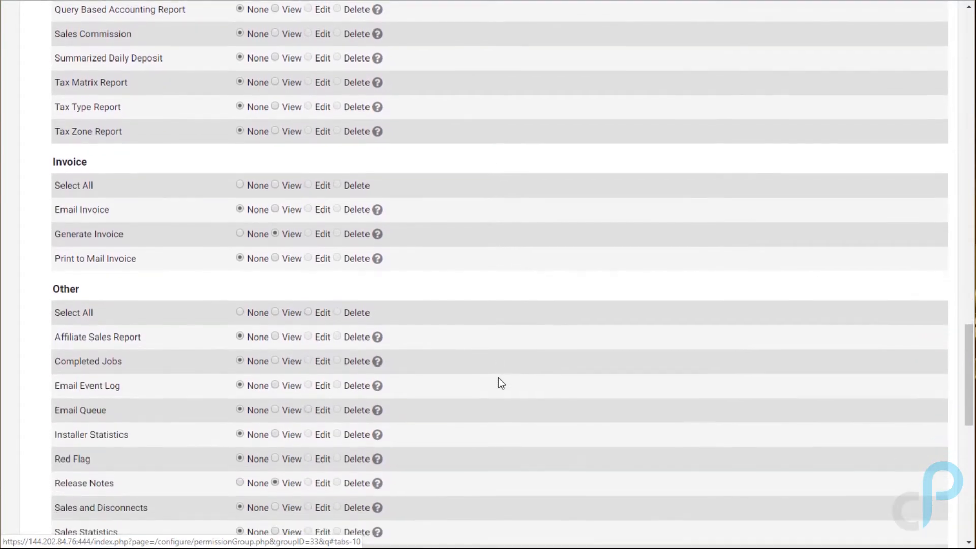
scroll(501, 383, "down", 5)
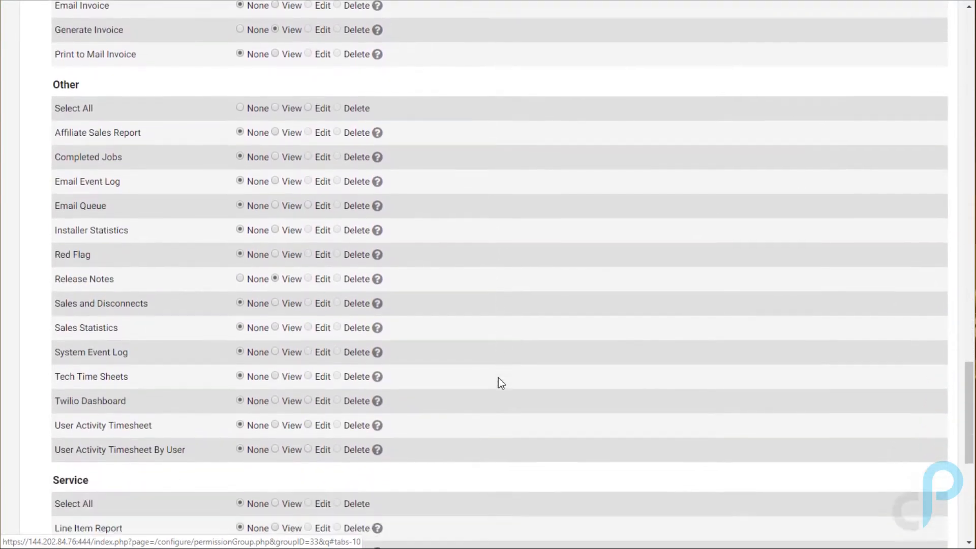
scroll(498, 378, "down", 6)
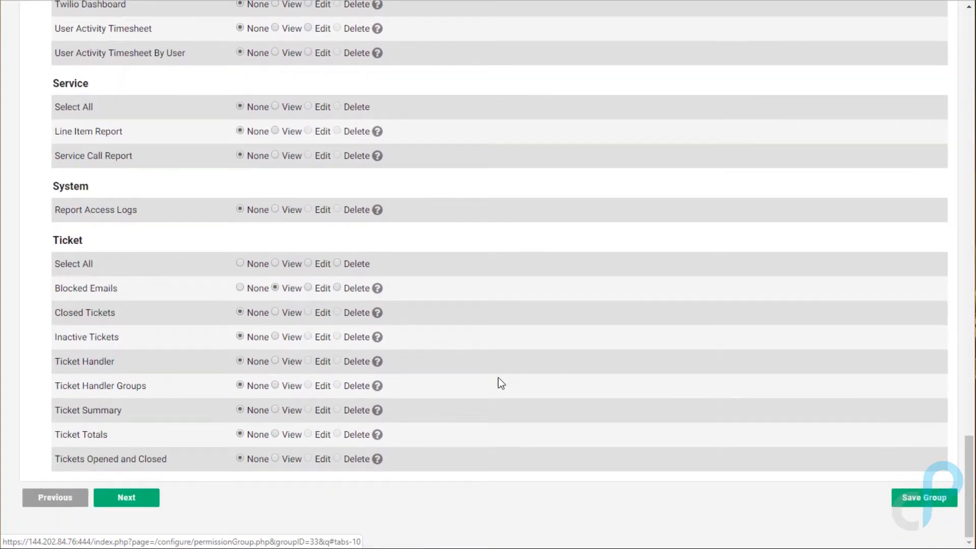
scroll(498, 379, "up", 20)
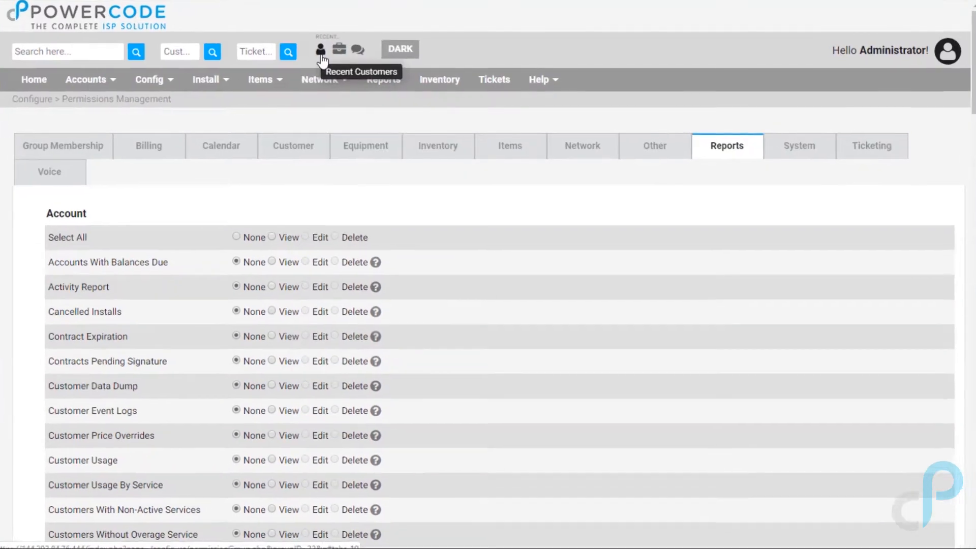
Step: Open the recent customer All That You Can't Leave Behind BBQ and examine the statuses available for the account
left_click(323, 49)
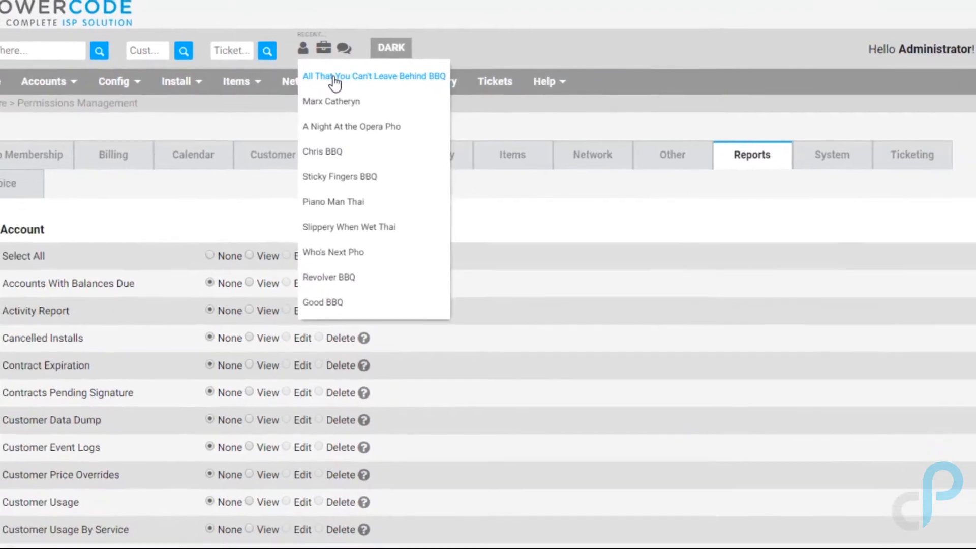
left_click(317, 82)
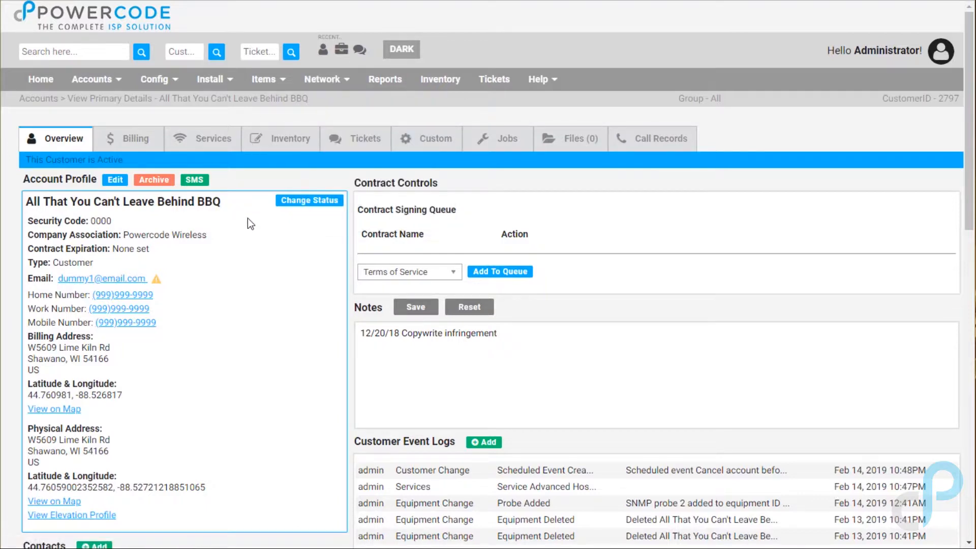
left_click(306, 203)
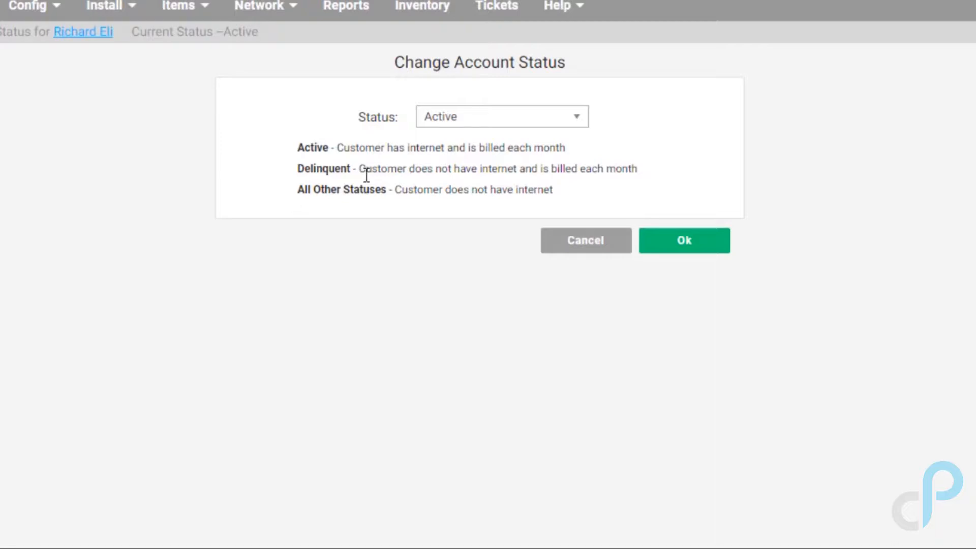
left_click(511, 122)
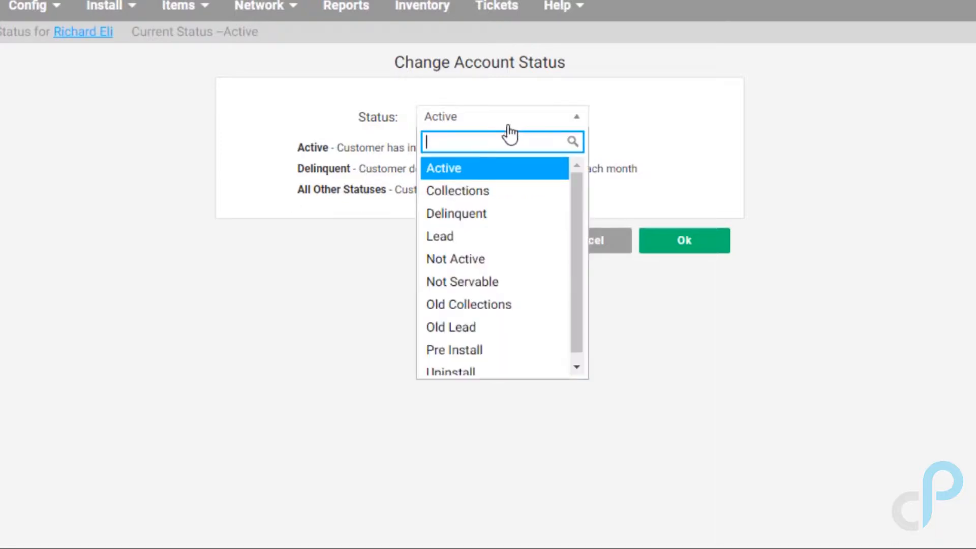
scroll(479, 249, "down", 1)
scroll(479, 249, "up", 1)
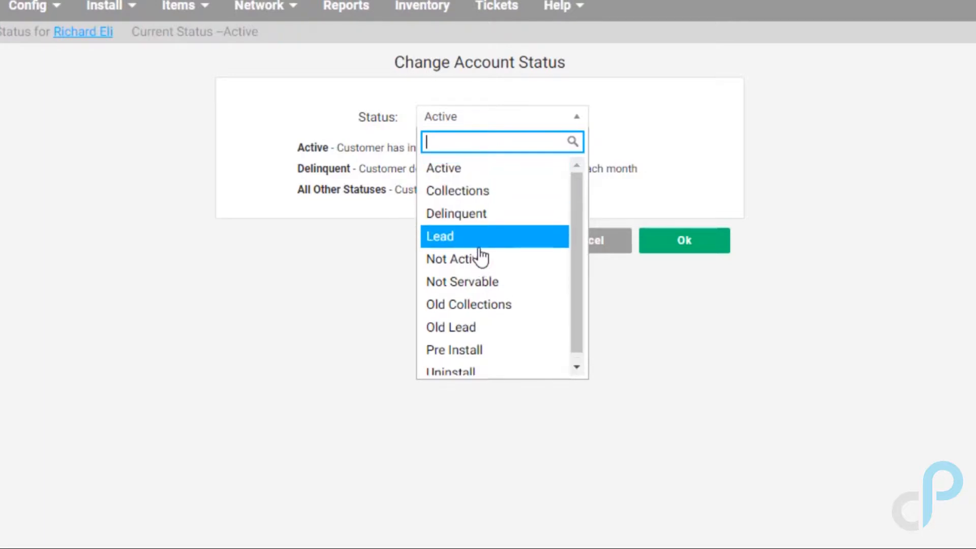
left_click(660, 135)
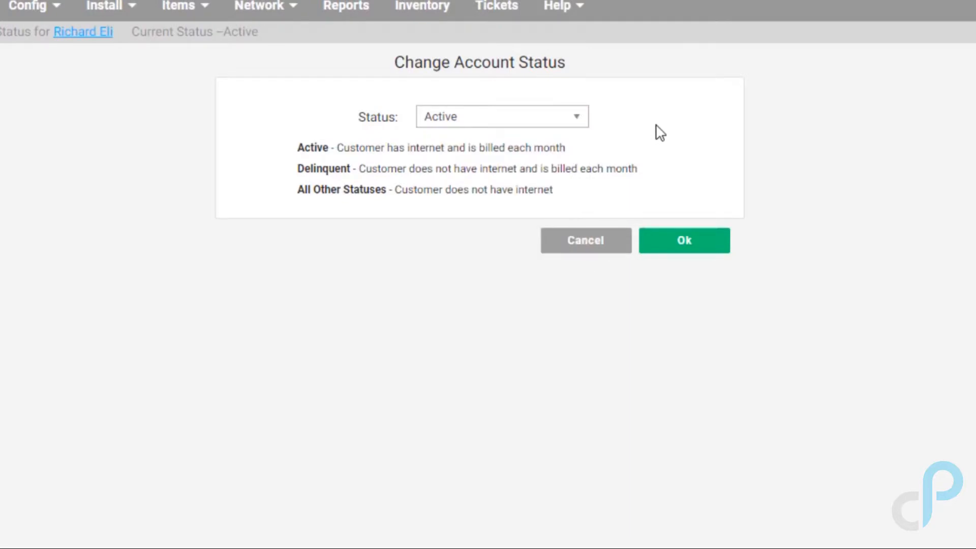
Step: Open the list of custom customer statuses from the custom items
left_click(180, 6)
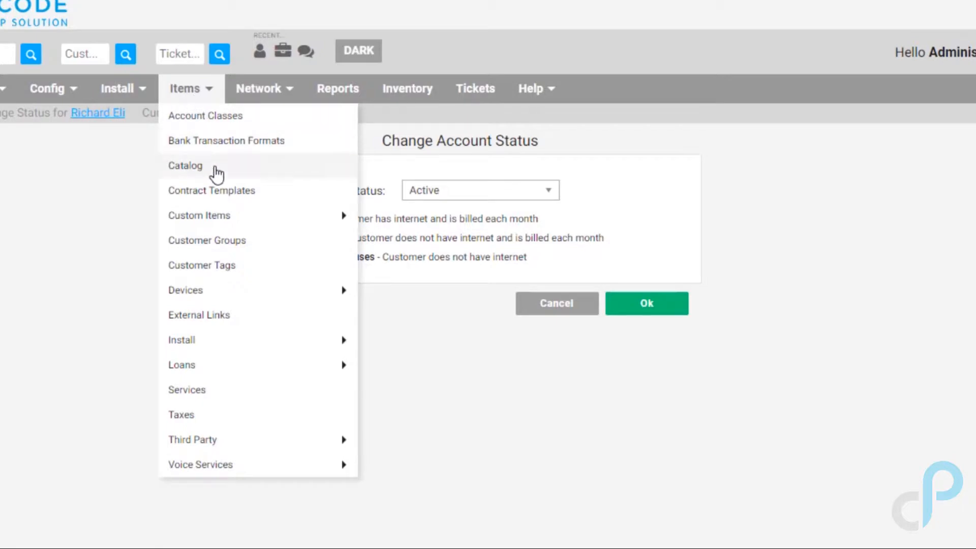
mouse_move(234, 224)
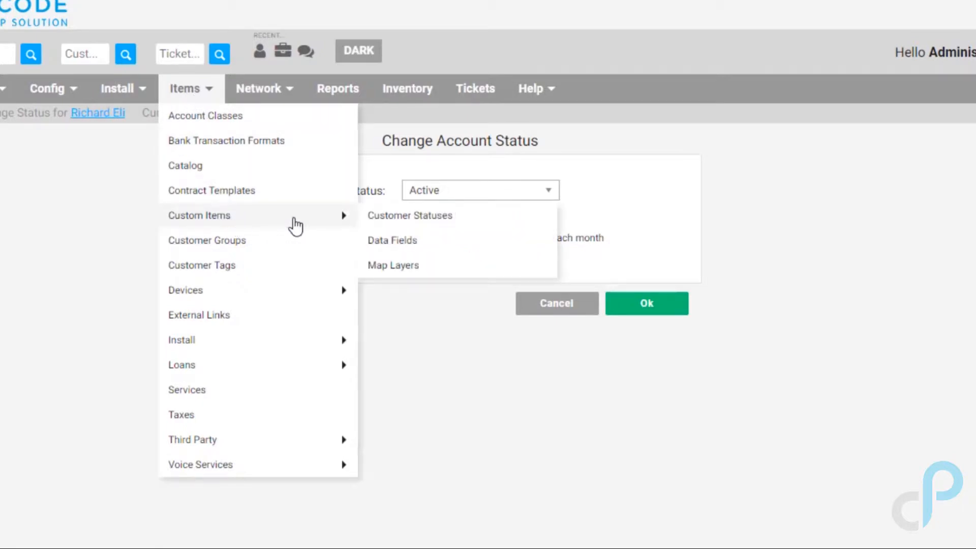
left_click(389, 222)
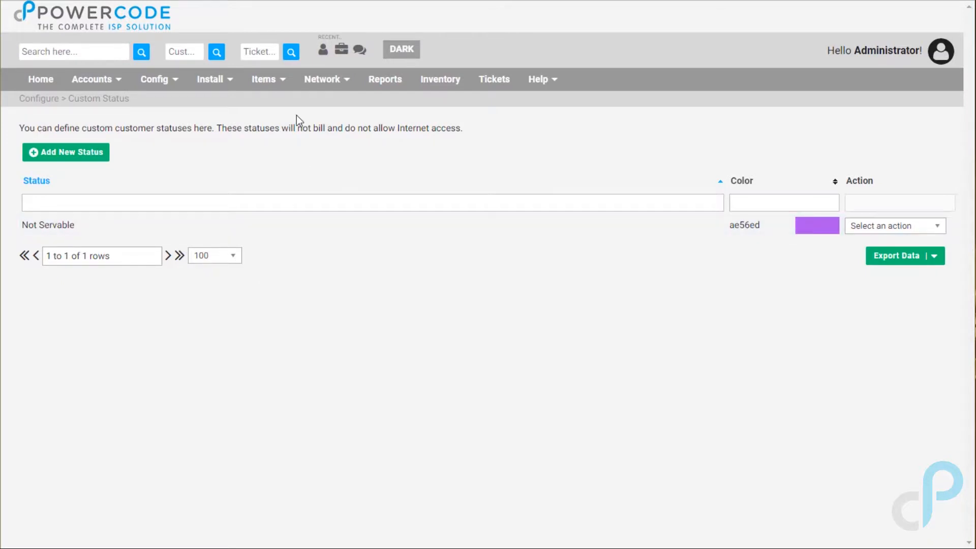
Step: Open the complete network map and show the Customers layer with Not Servable customers included
left_click(323, 81)
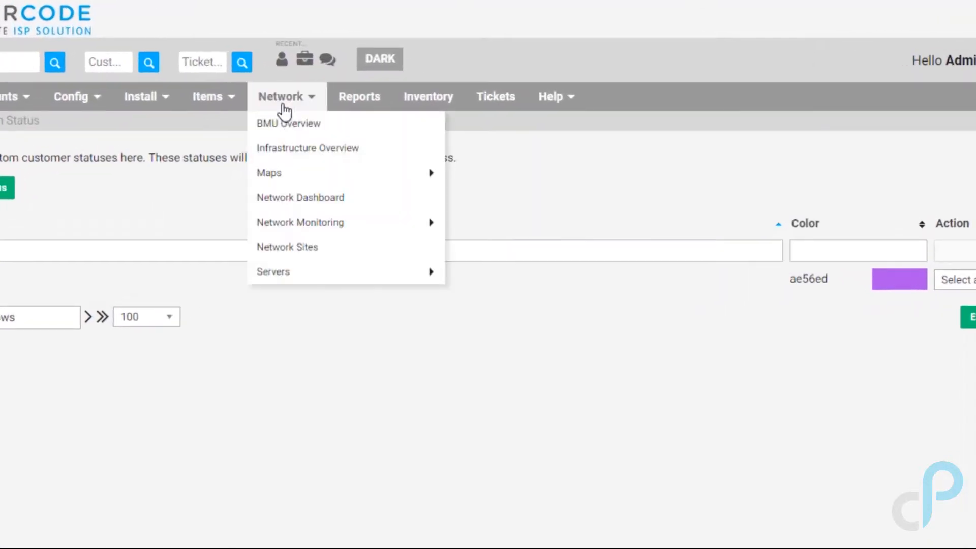
mouse_move(340, 173)
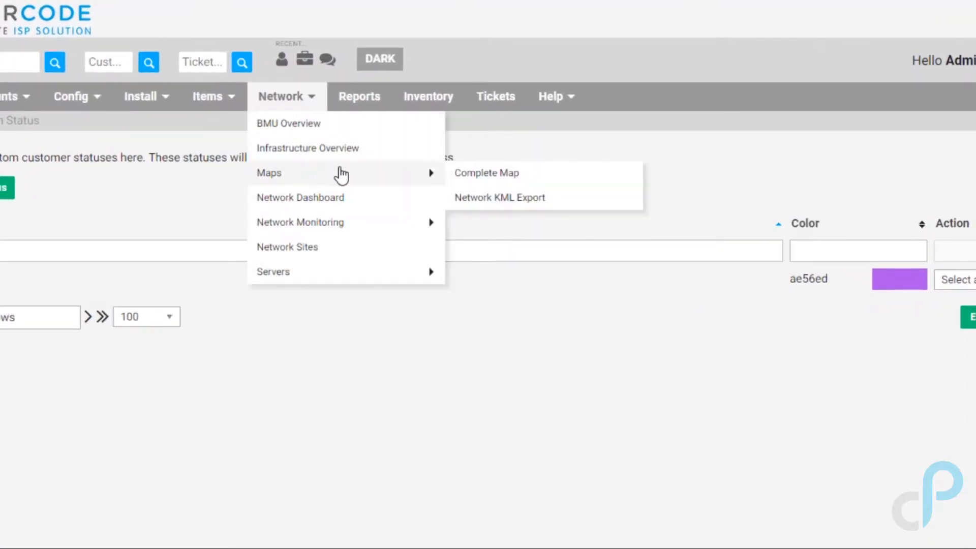
left_click(472, 177)
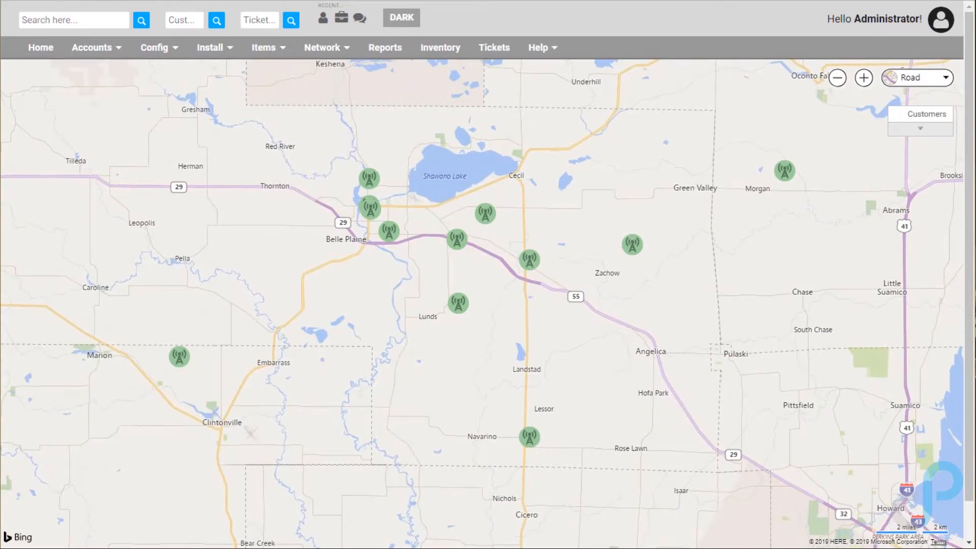
left_click(538, 47)
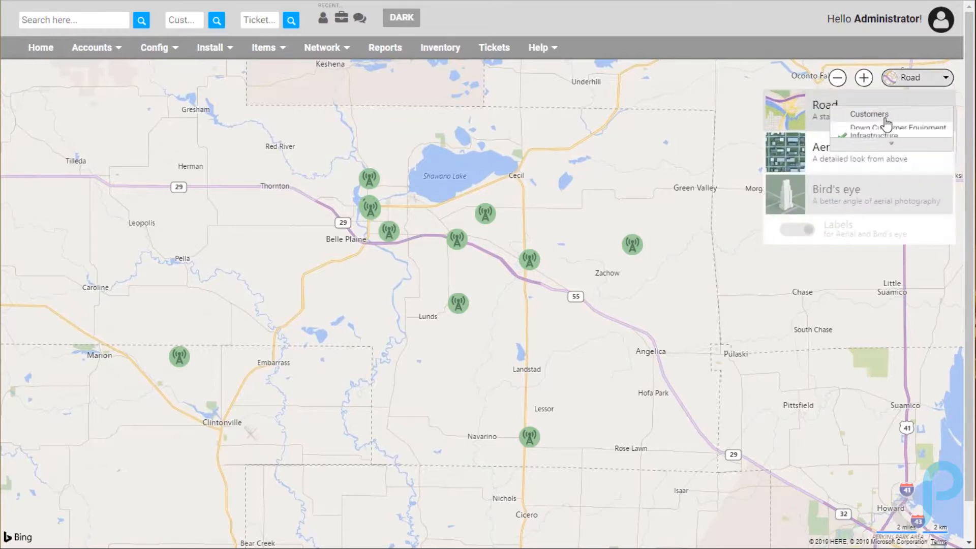
left_click(884, 120)
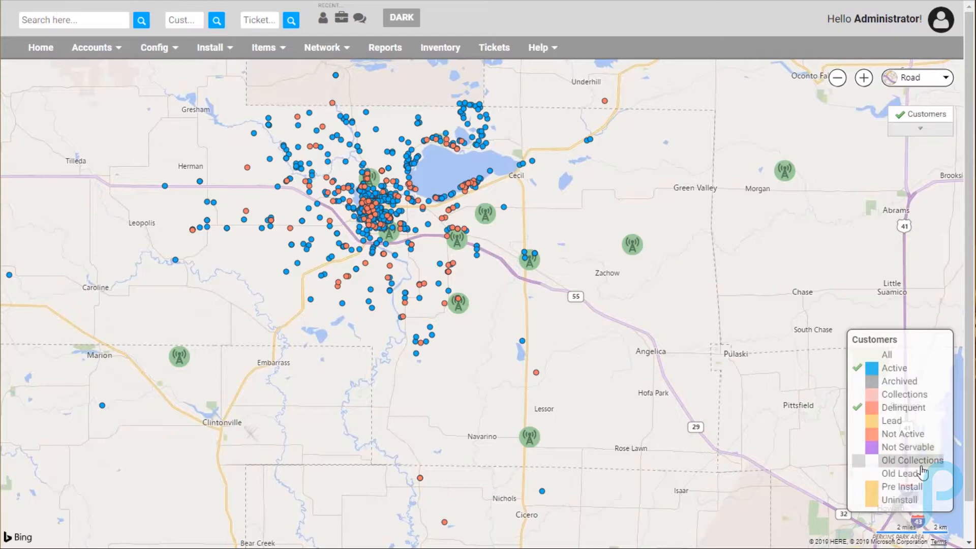
left_click(897, 451)
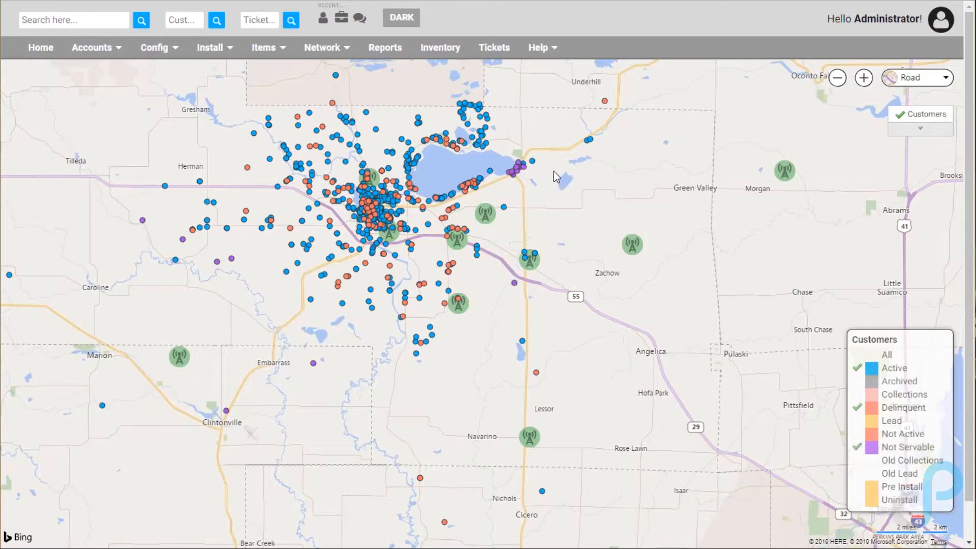
Step: Examine the cluster of Not Servable customers around Cecil on the map
scroll(553, 173, "up", 2)
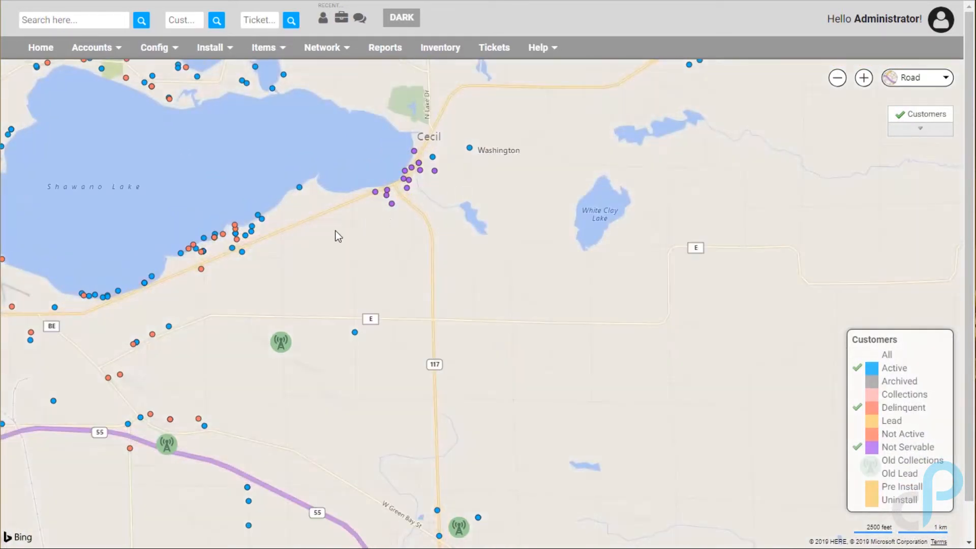
left_click_drag(316, 242, 300, 267)
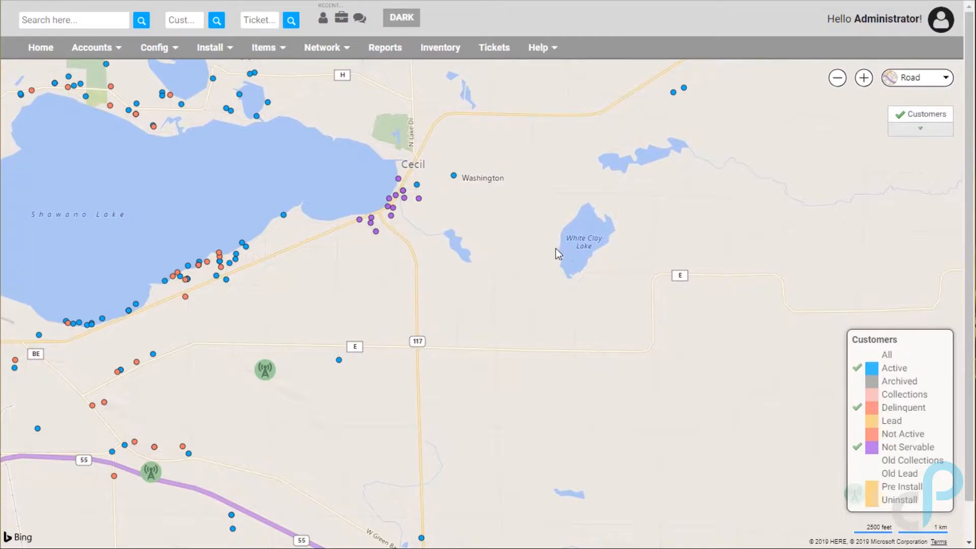
scroll(477, 246, "up", 2)
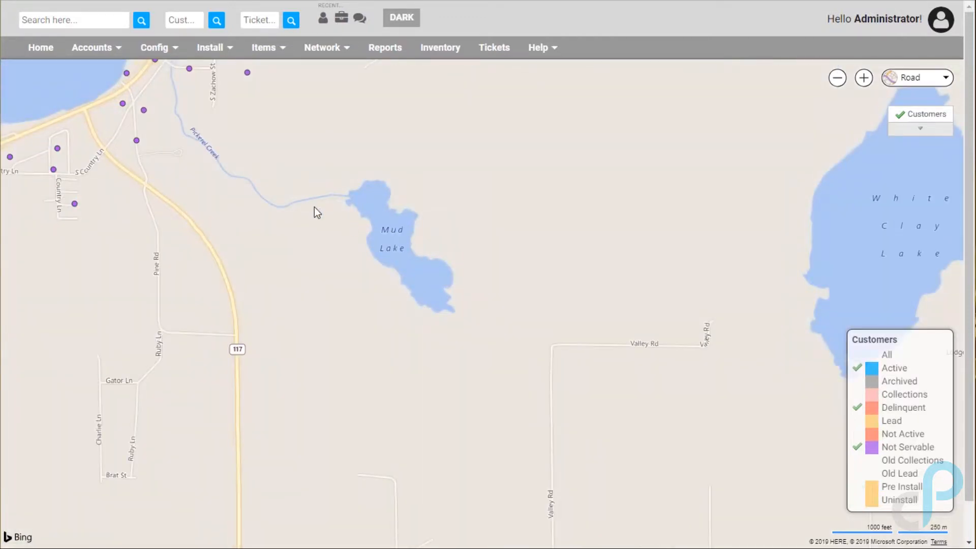
left_click_drag(315, 194, 544, 318)
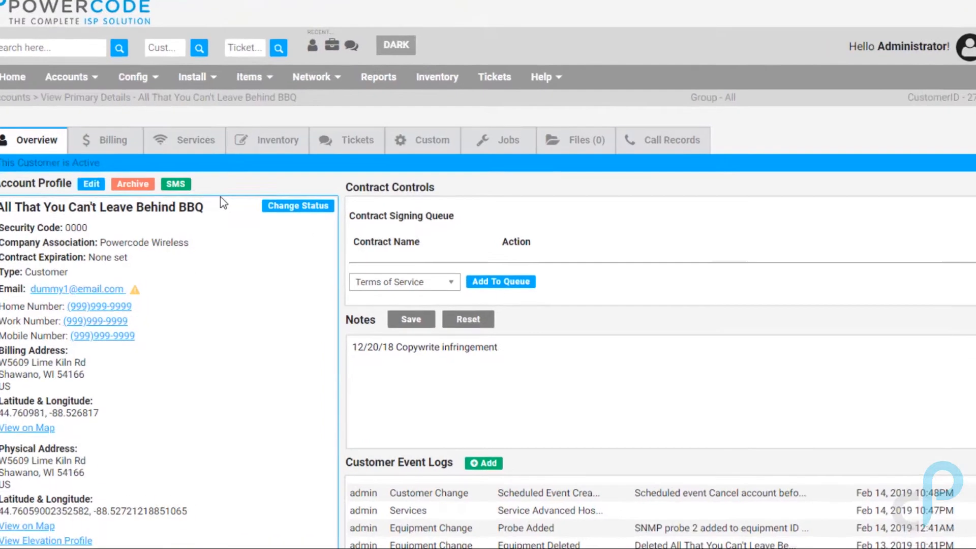
Step: Add a new customer group named New Group and save it
mouse_move(264, 81)
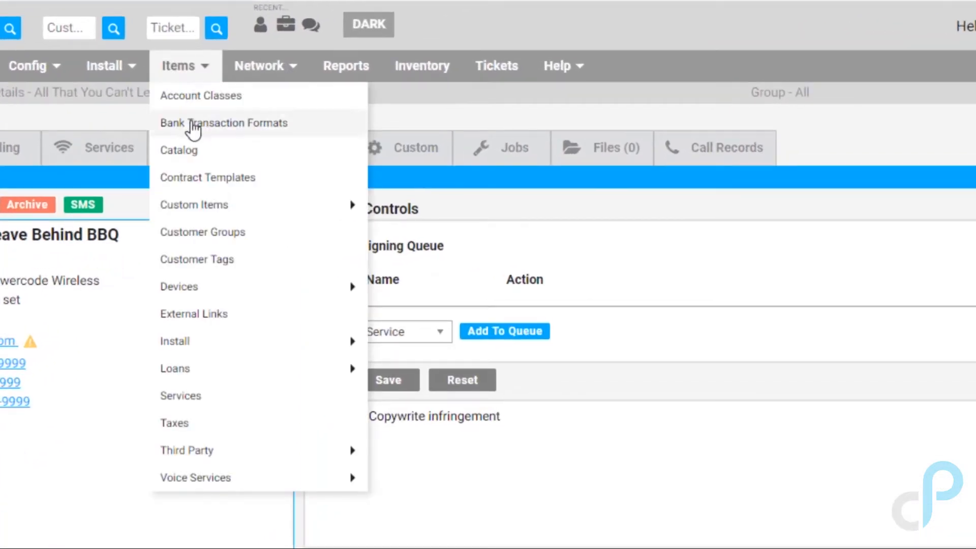
left_click(206, 234)
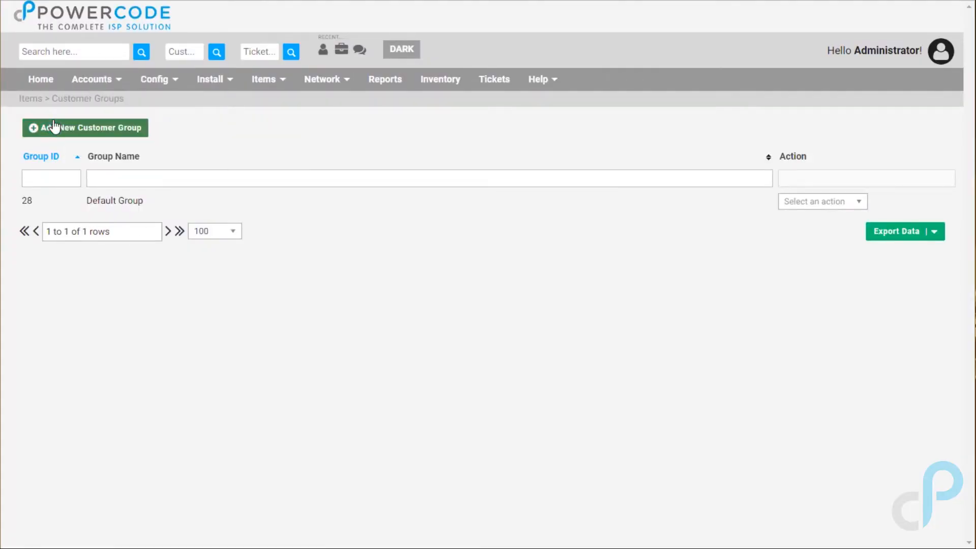
left_click(52, 130)
left_click(491, 168)
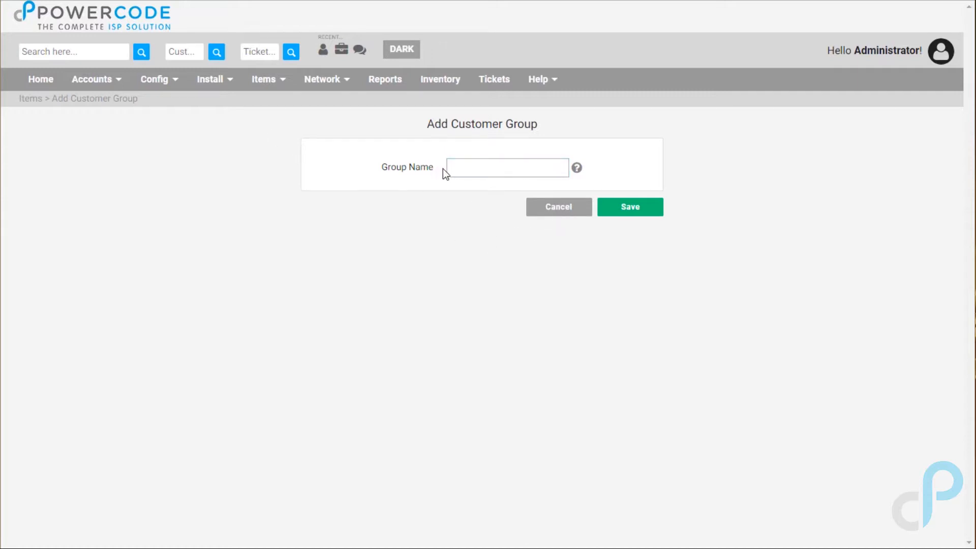
left_click(453, 168)
type("New Group")
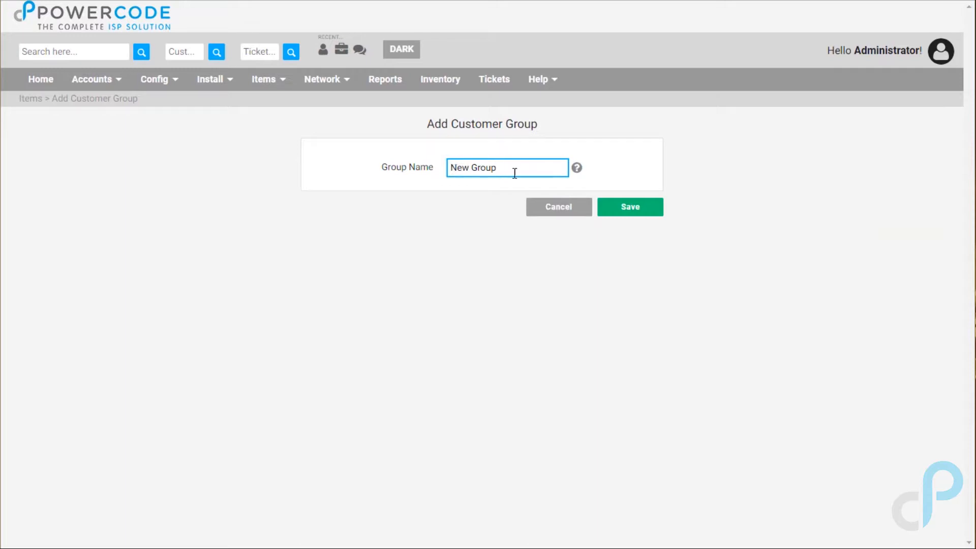
left_click(628, 209)
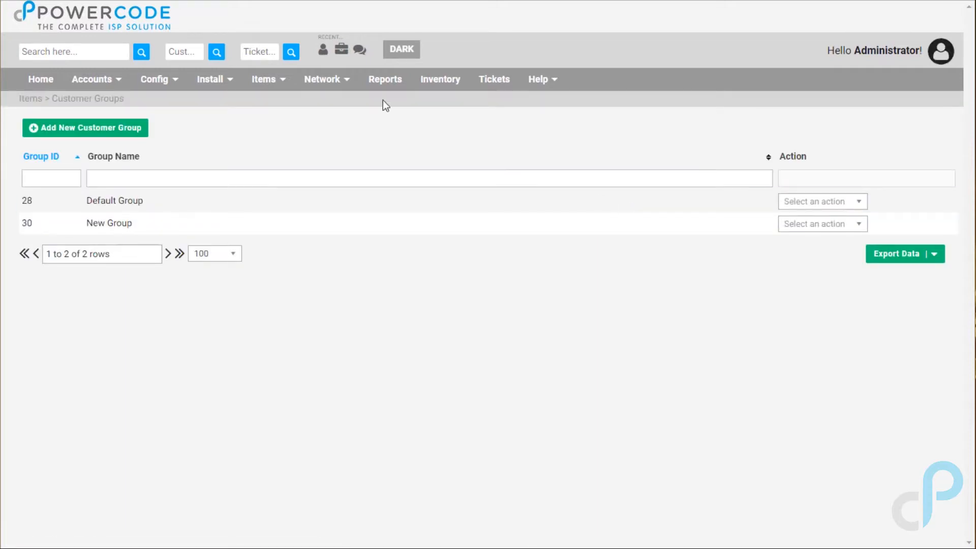
Step: Open the recent customer All That You Can't Leave Behind BBQ for editing and set its group to New Group
left_click(323, 49)
left_click(340, 76)
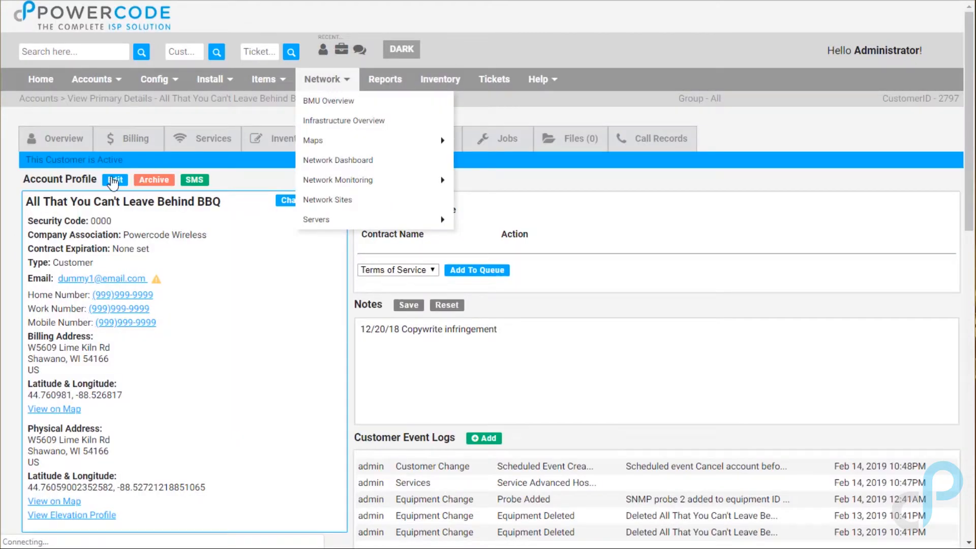
left_click(113, 181)
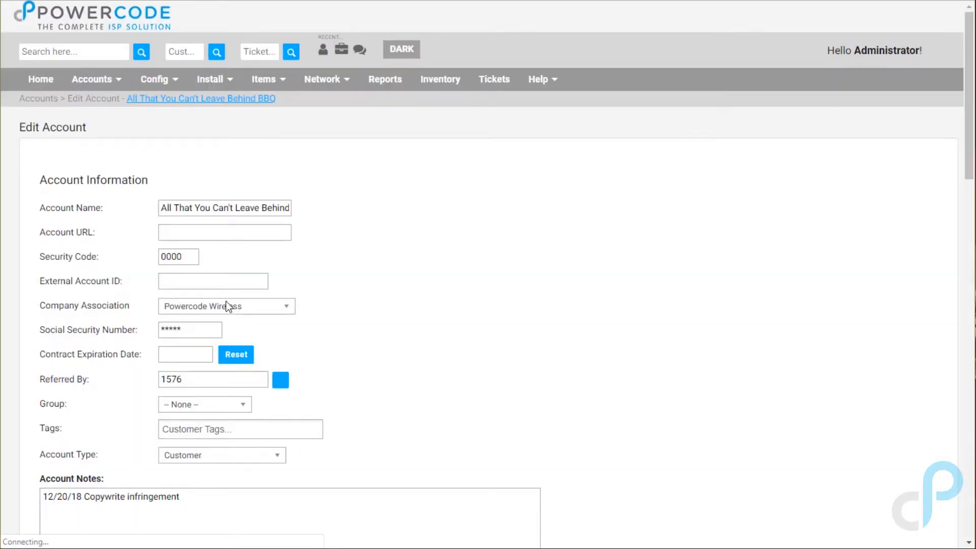
left_click(224, 456)
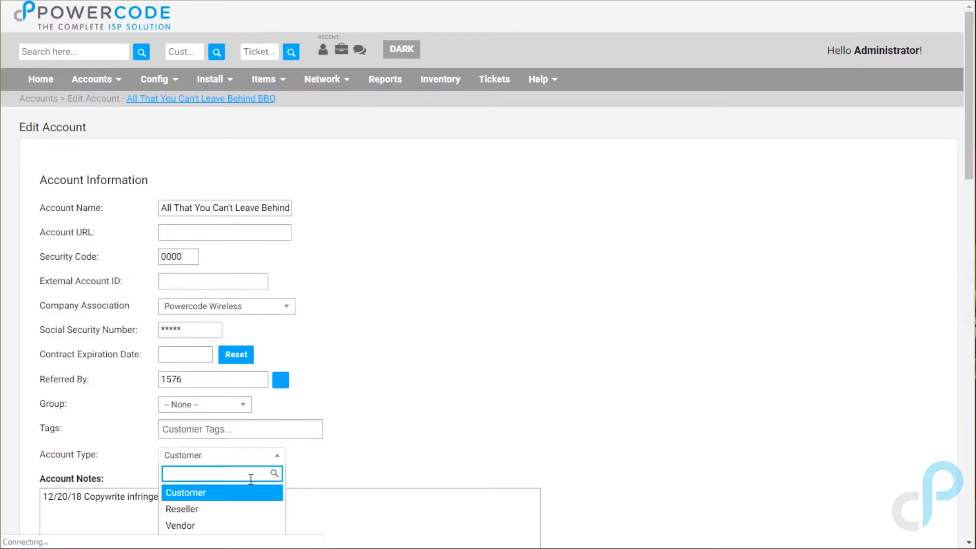
scroll(251, 479, "down", 3)
left_click(227, 242)
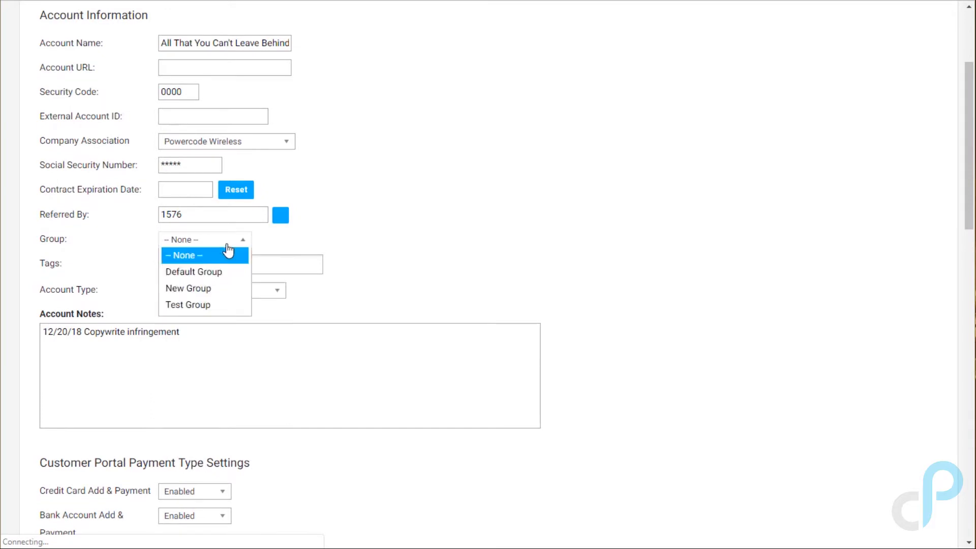
left_click(214, 289)
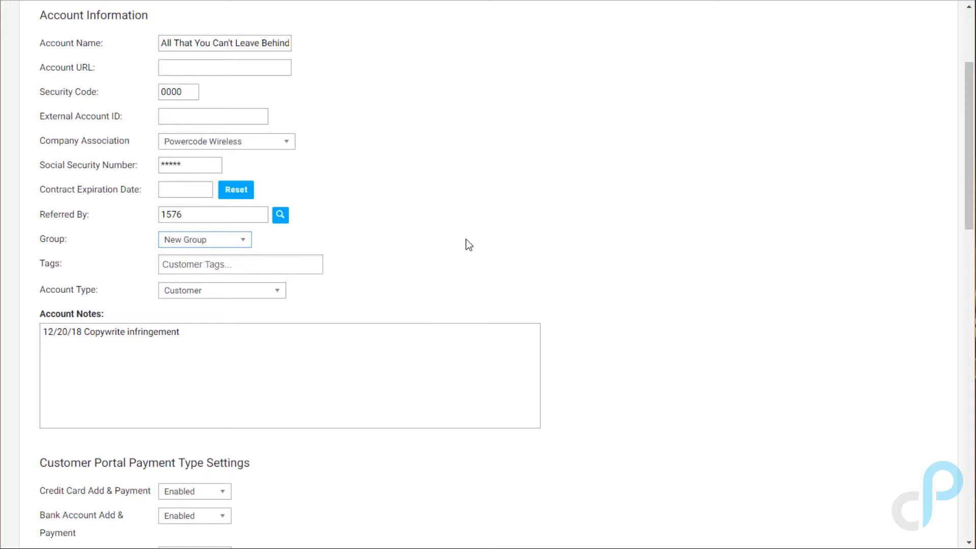
Step: Open the Multi Brand system configuration and examine the details of each company brand
scroll(468, 244, "up", 2)
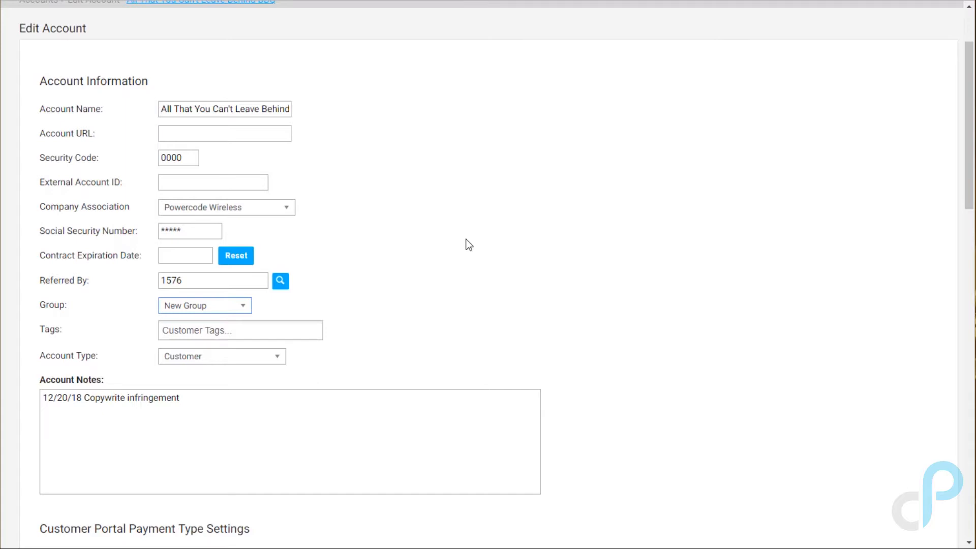
scroll(468, 245, "up", 2)
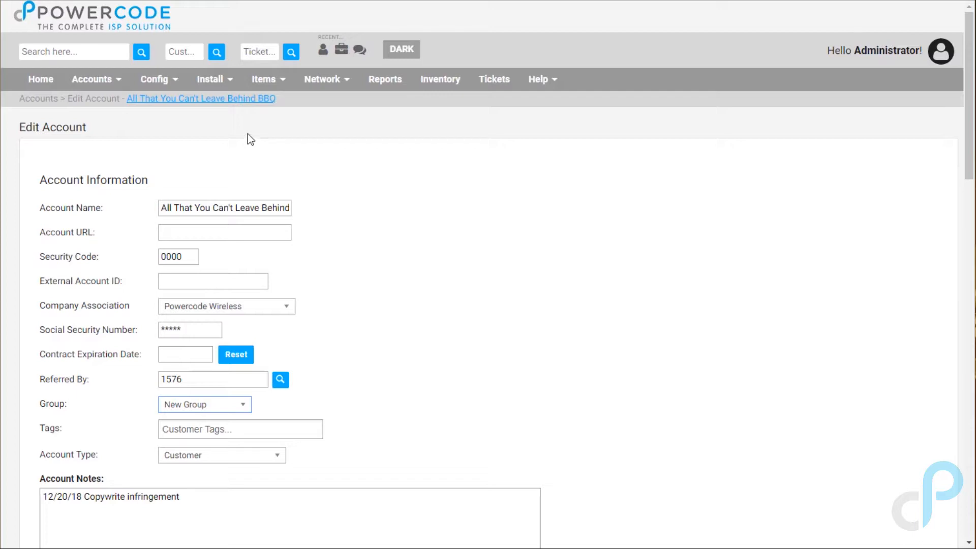
left_click(157, 79)
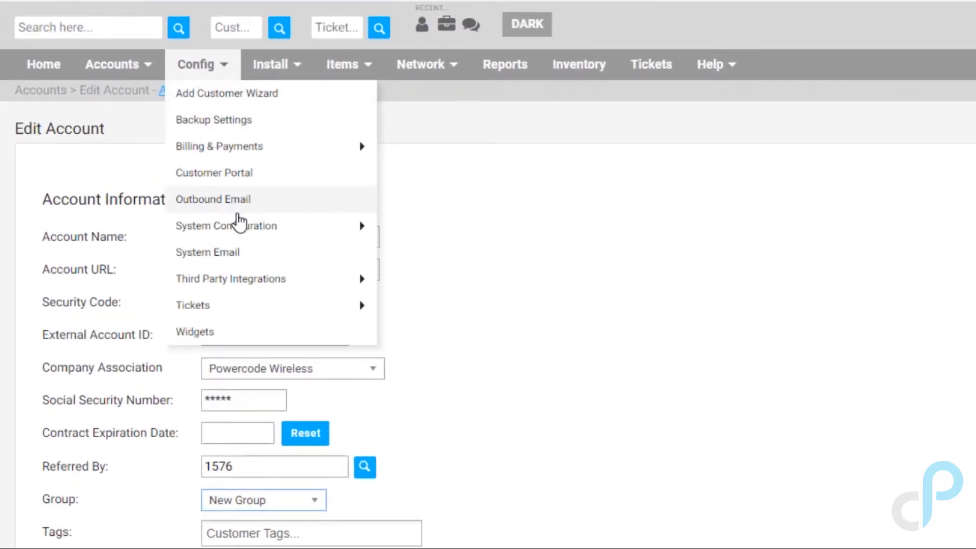
mouse_move(239, 224)
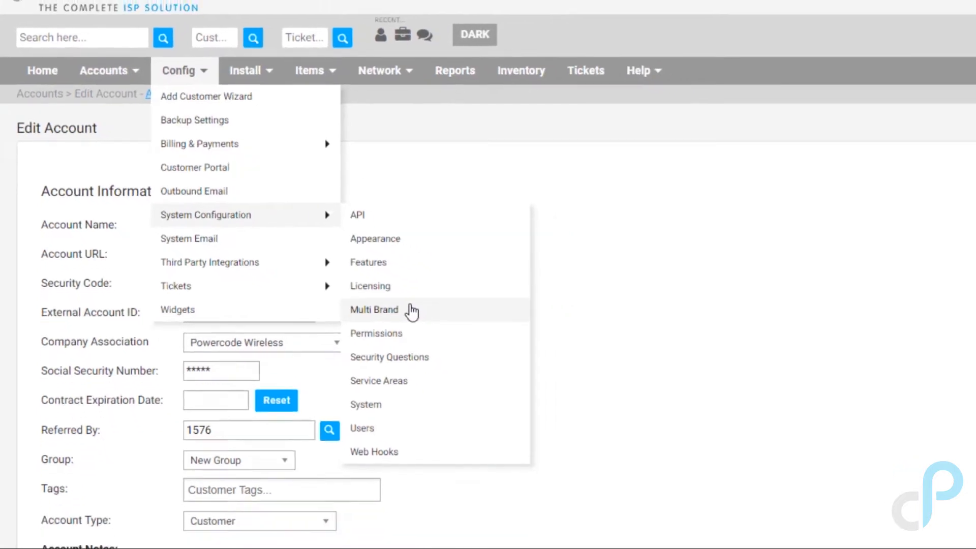
left_click(412, 311)
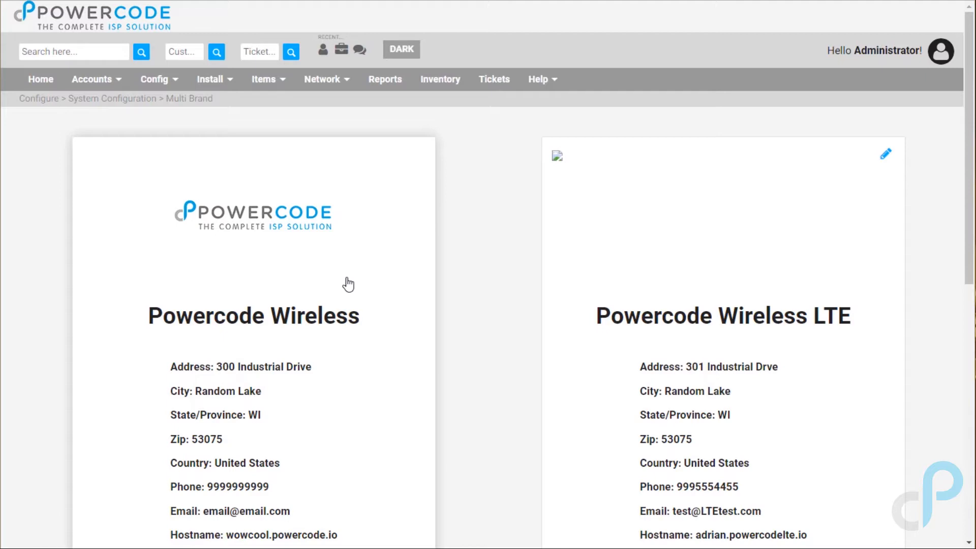
scroll(347, 278, "down", 3)
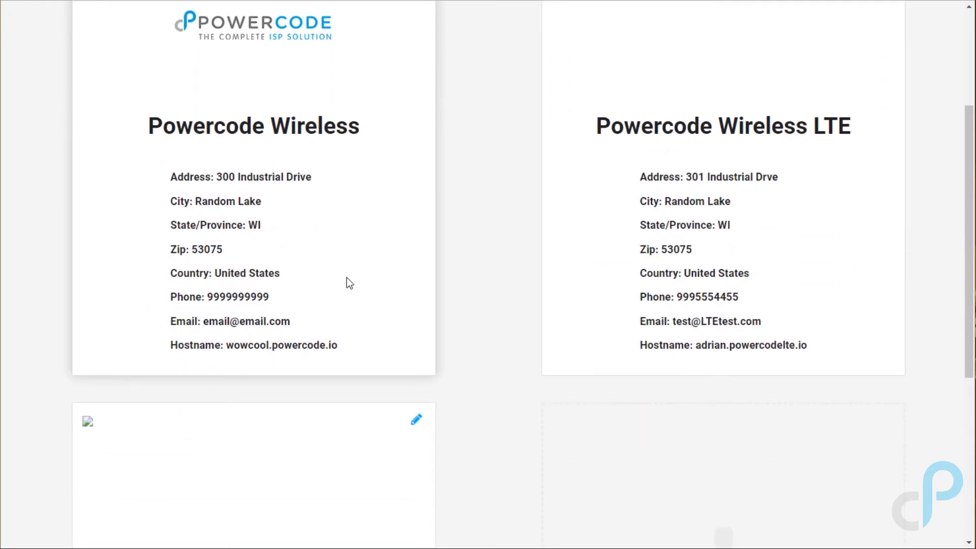
scroll(346, 278, "down", 5)
scroll(350, 283, "up", 8)
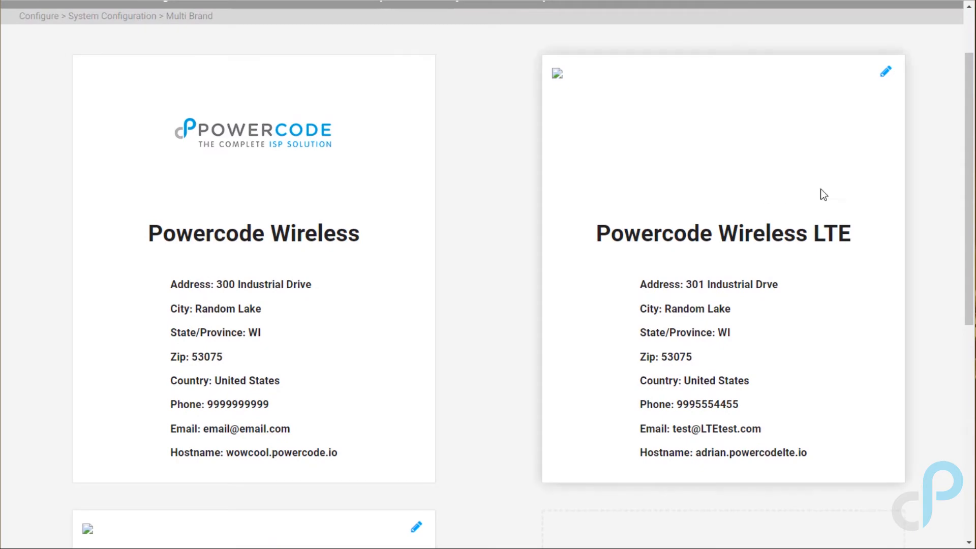
scroll(710, 265, "down", 7)
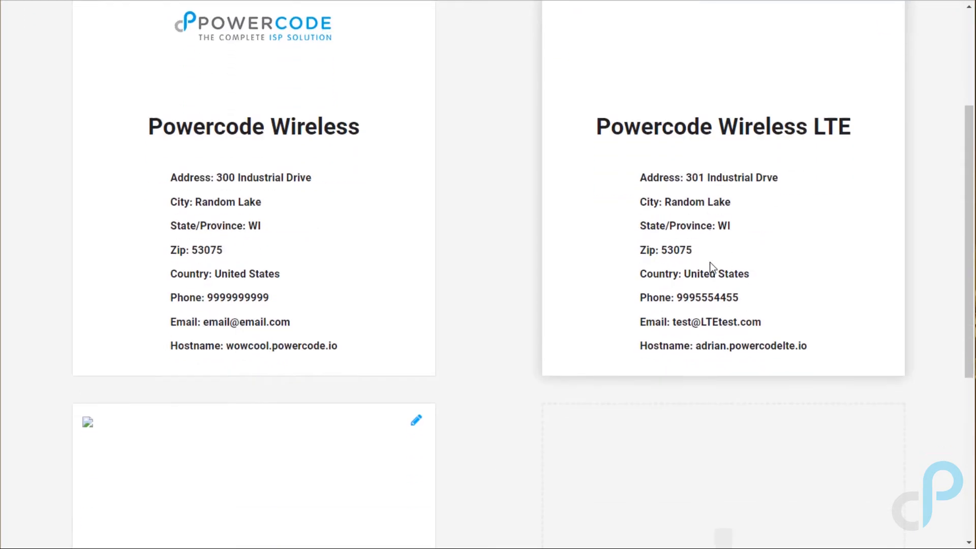
scroll(374, 287, "up", 8)
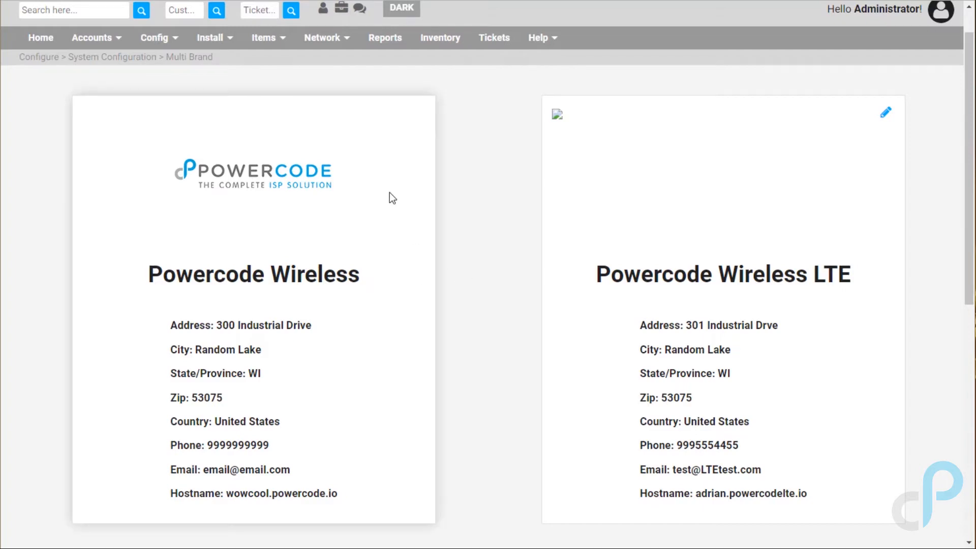
Step: Open the recent customer All That You Can't Leave Behind BBQ and examine its account overview
scroll(392, 196, "up", 1)
left_click(323, 51)
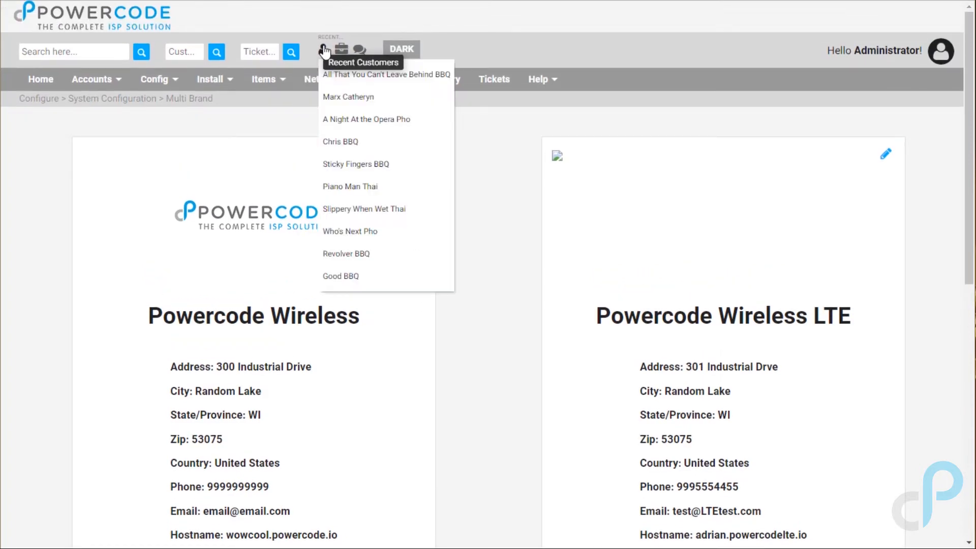
left_click(362, 72)
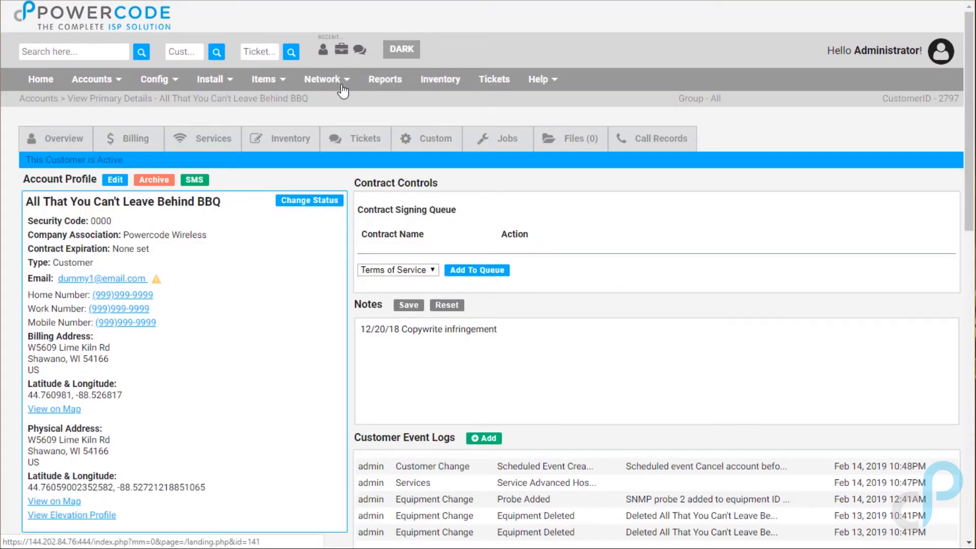
mouse_move(339, 87)
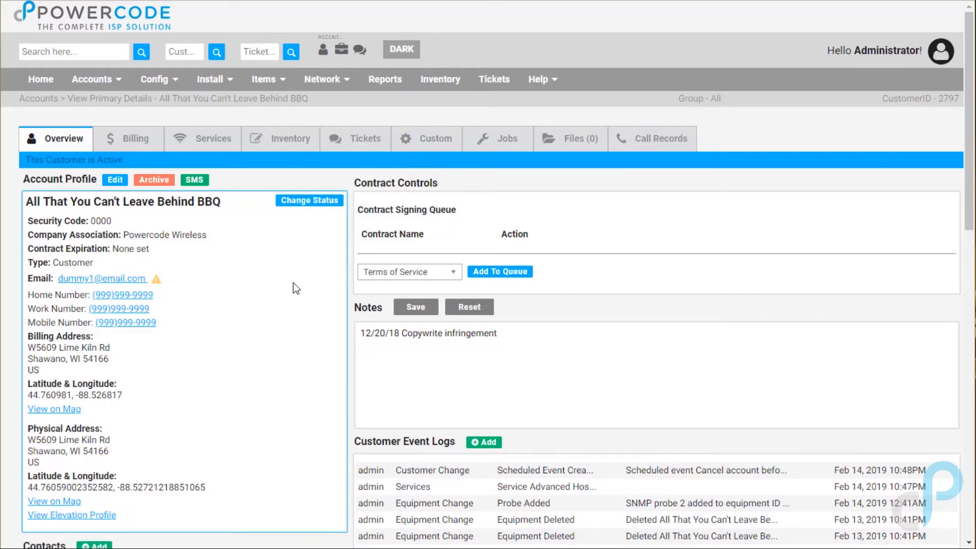
scroll(296, 288, "down", 1)
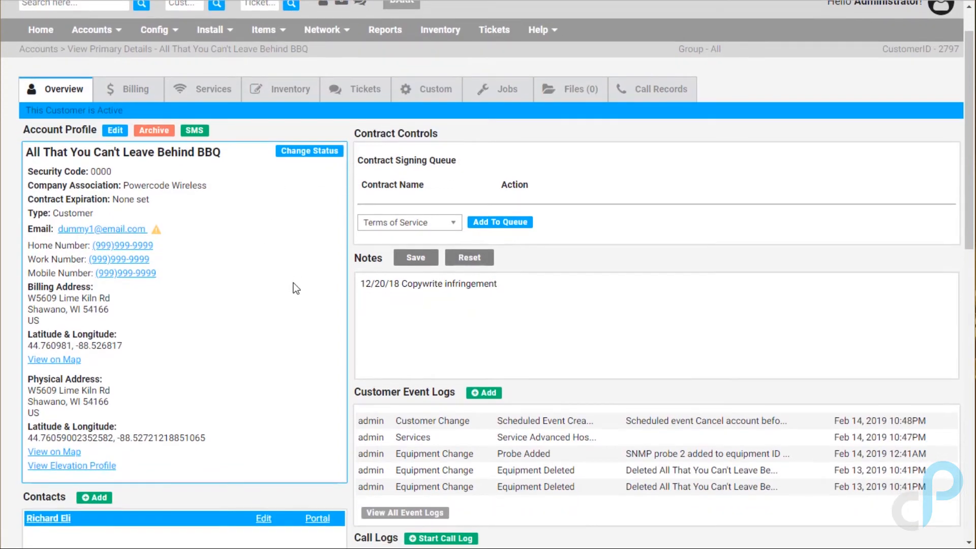
scroll(296, 288, "up", 1)
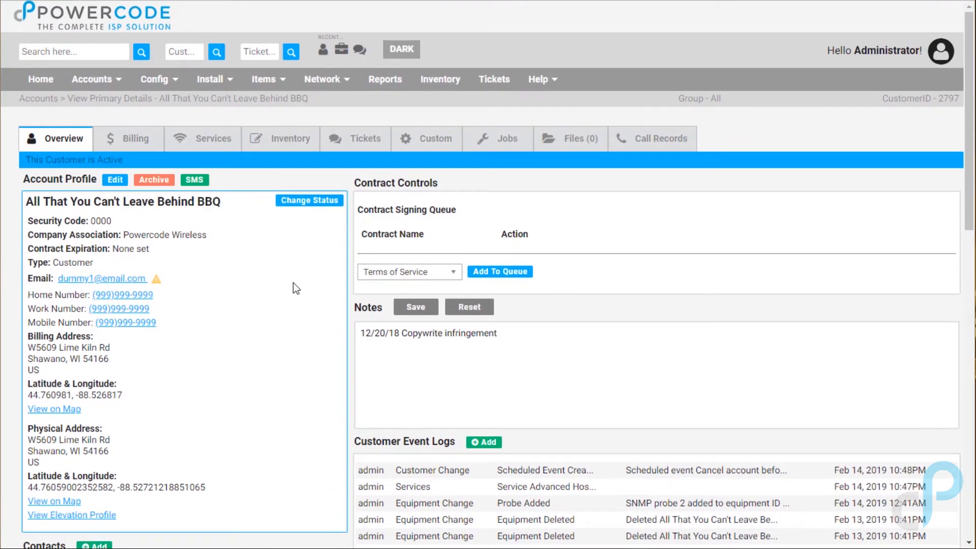
Step: Edit the account and set its company association to Powercode Wireless LTE
left_click(116, 181)
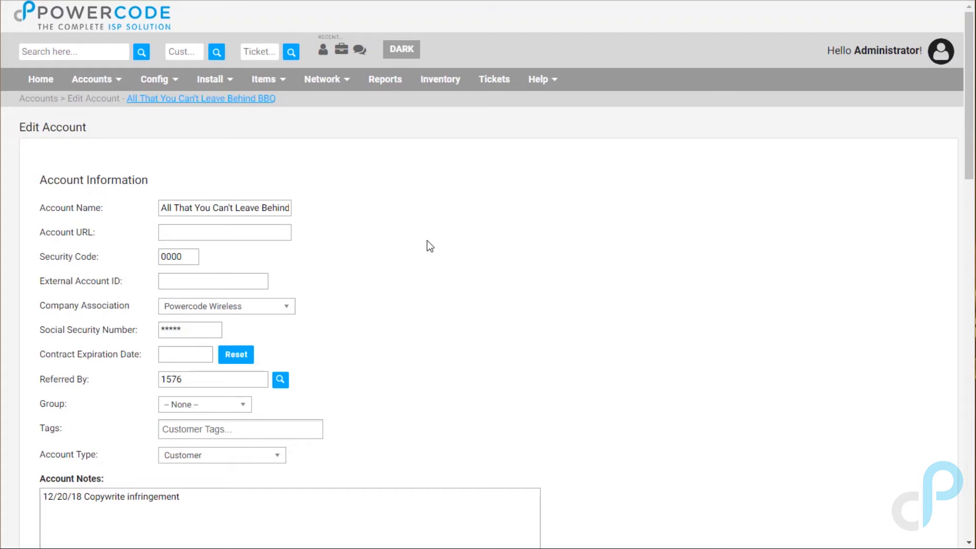
scroll(427, 240, "down", 3)
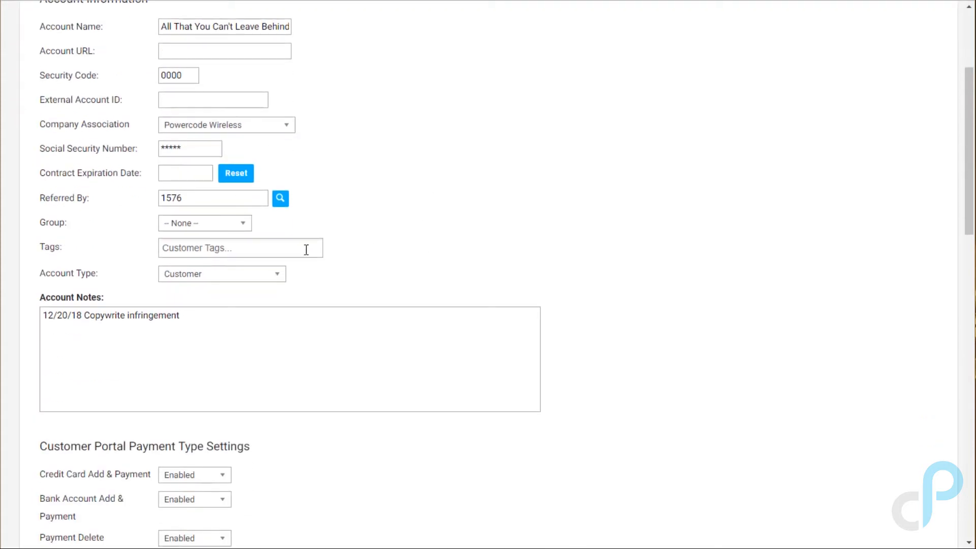
left_click(287, 130)
left_click(276, 155)
scroll(357, 165, "down", 4)
scroll(357, 162, "up", 5)
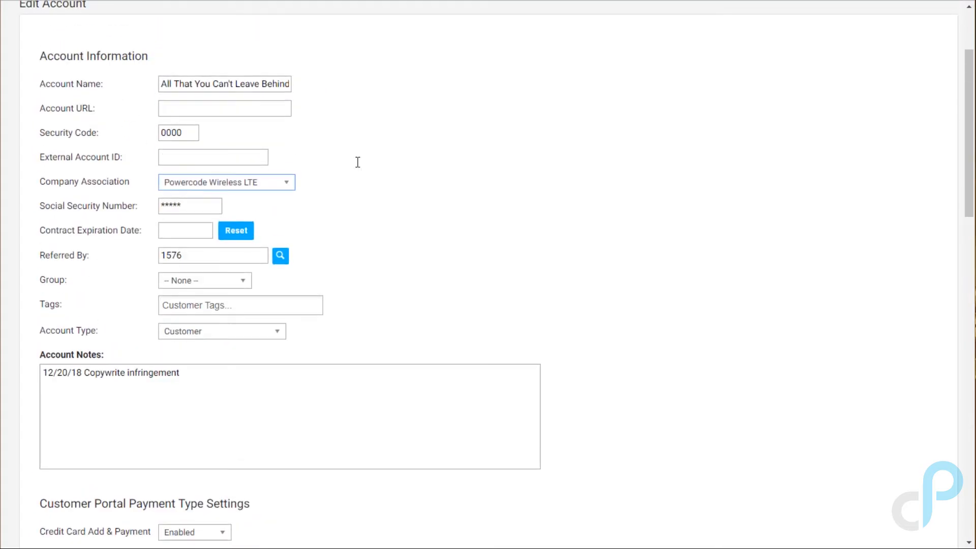
scroll(358, 163, "up", 3)
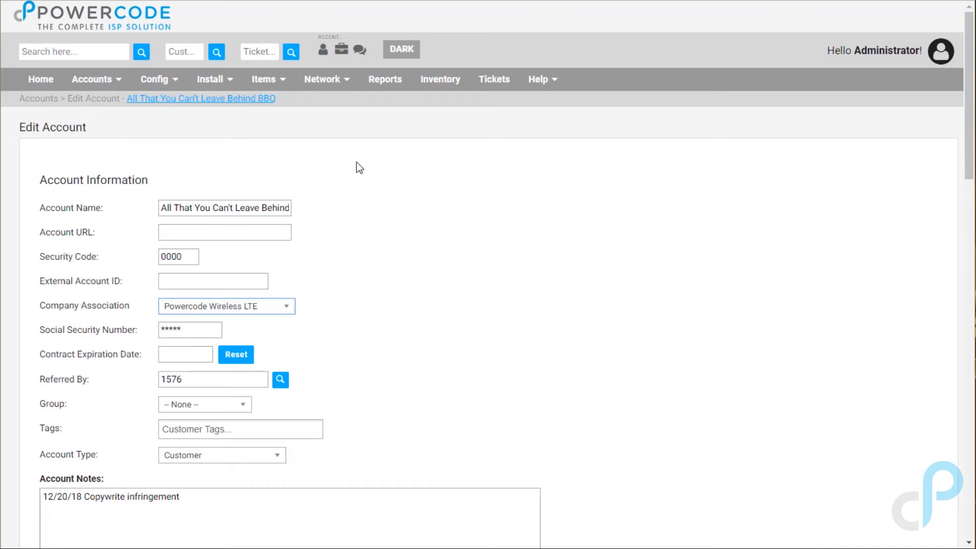
Step: Return to the customer's overview and check the contracts available for the signing queue
left_click(239, 100)
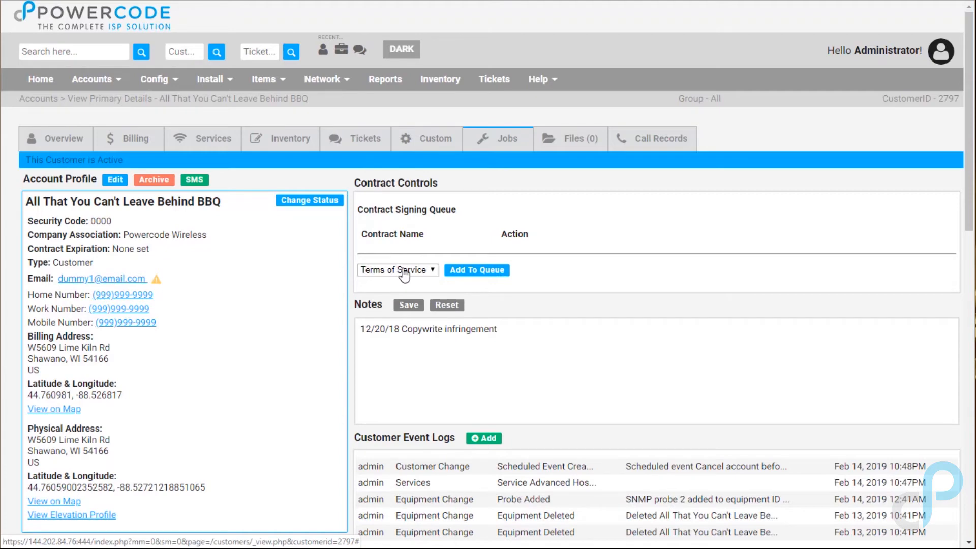
left_click(404, 273)
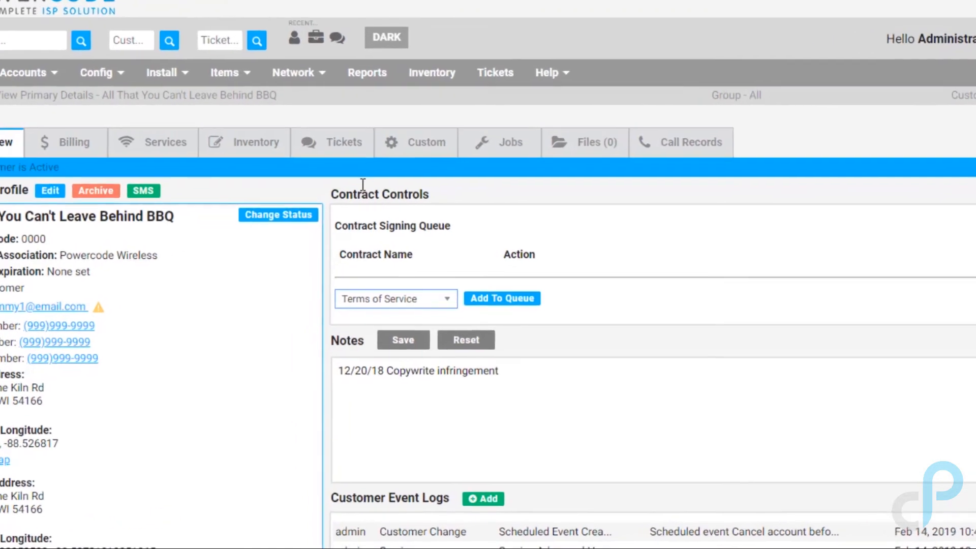
Step: Open the contract templates, start a new template, and examine its status options and contract text editor
left_click(279, 79)
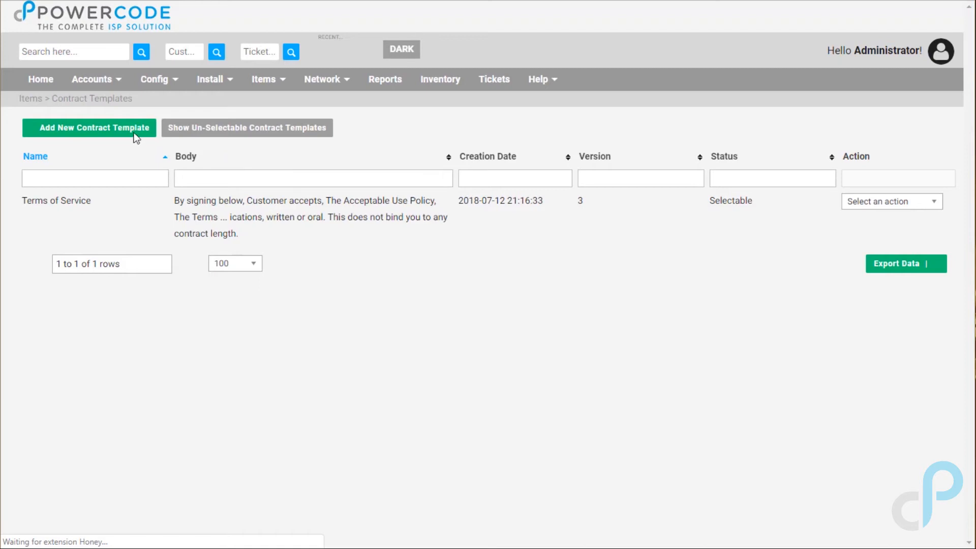
left_click(110, 133)
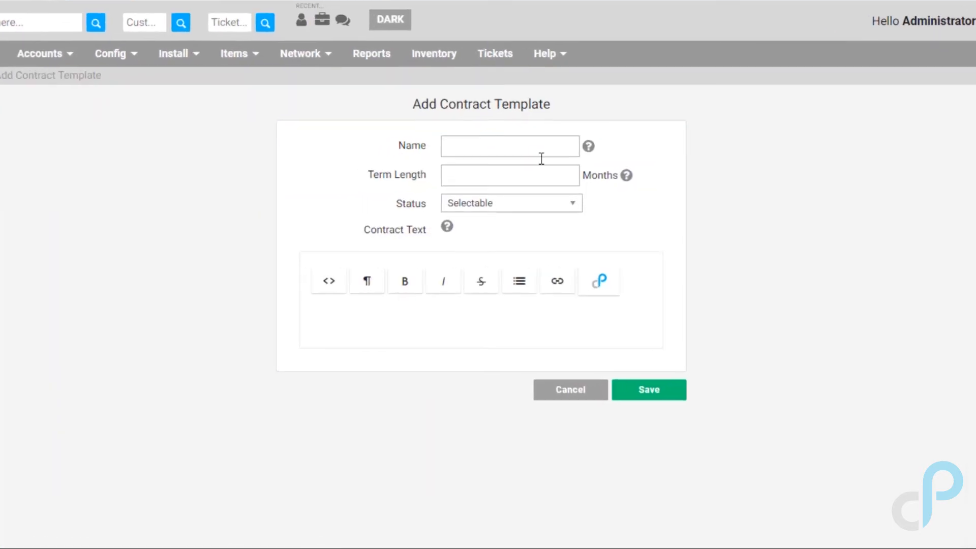
left_click(590, 192)
left_click(589, 192)
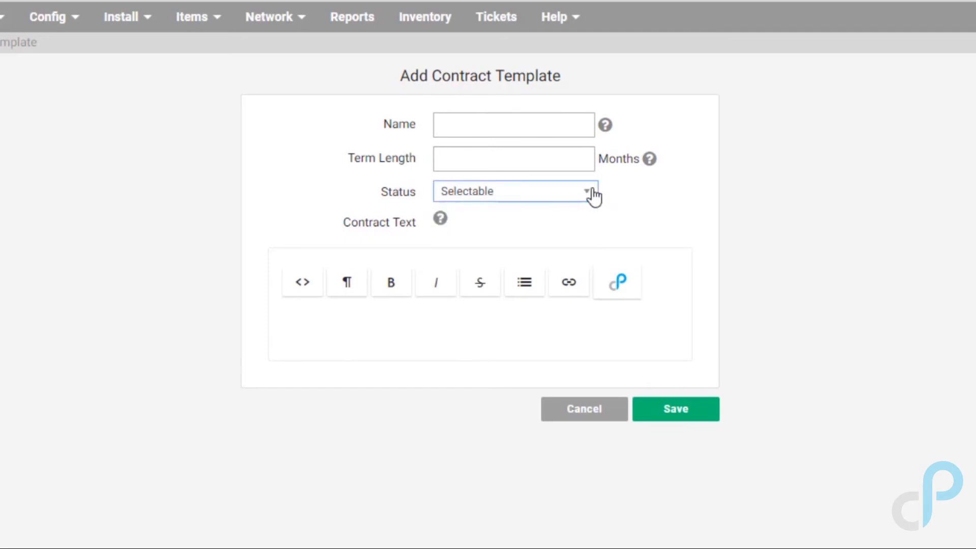
left_click(645, 199)
left_click(411, 331)
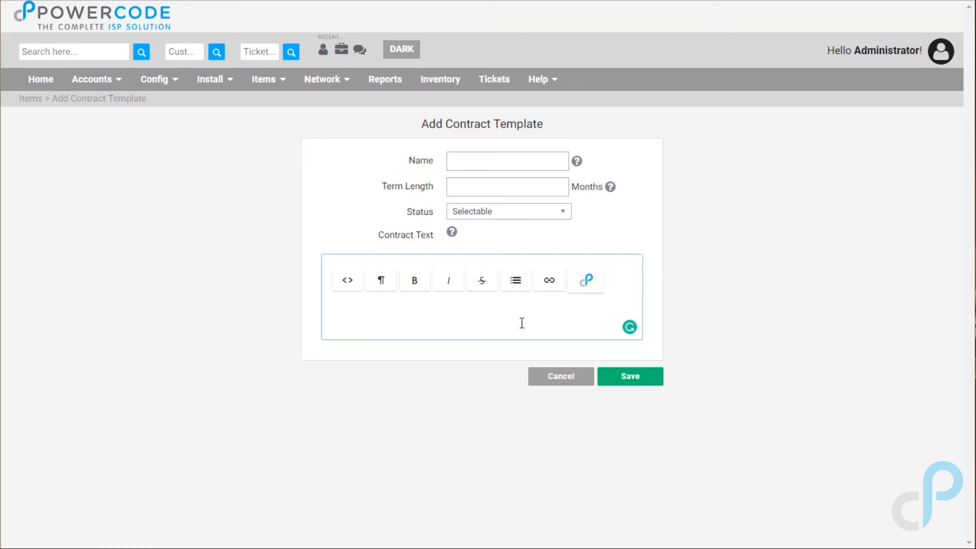
Step: Open the feedback form from the home dashboard and set its category to Feature Request
left_click(117, 24)
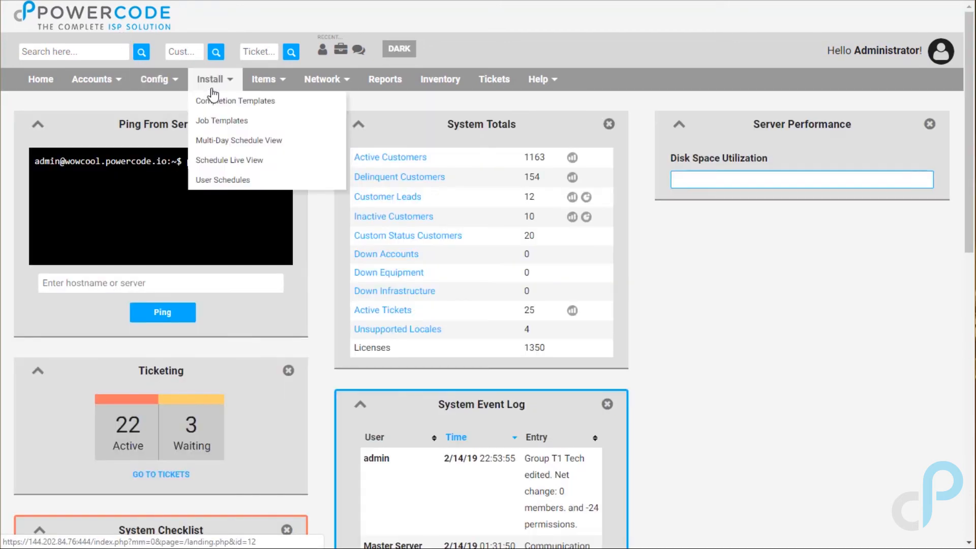
left_click(545, 77)
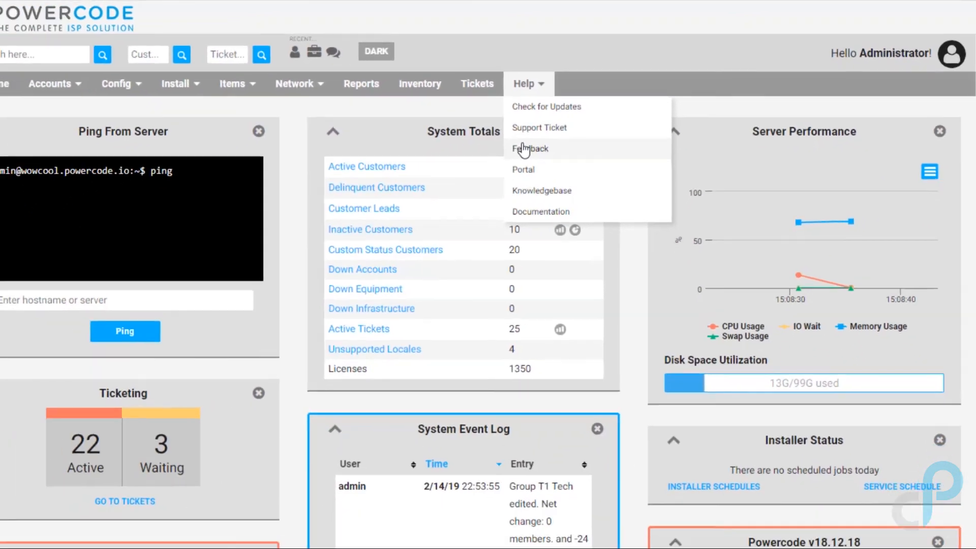
left_click(451, 191)
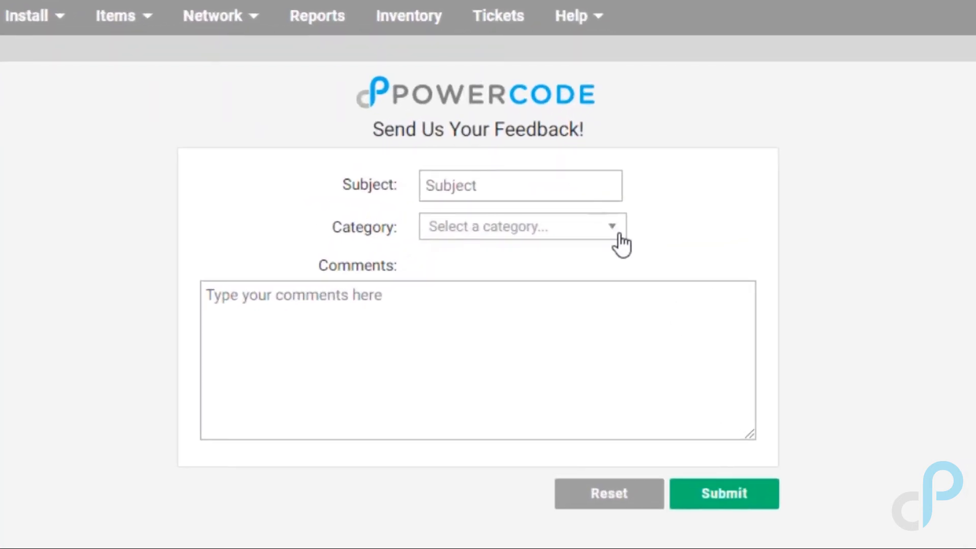
left_click(621, 243)
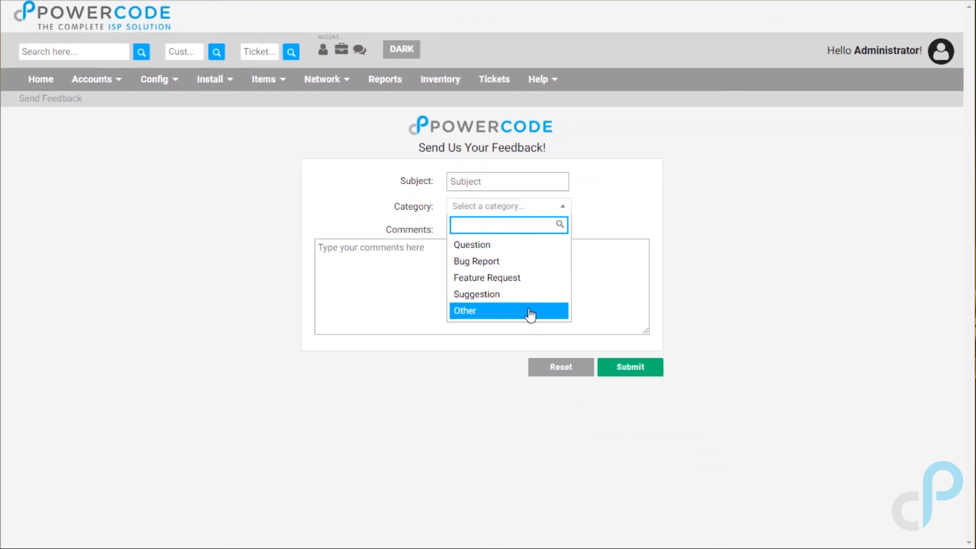
left_click(516, 279)
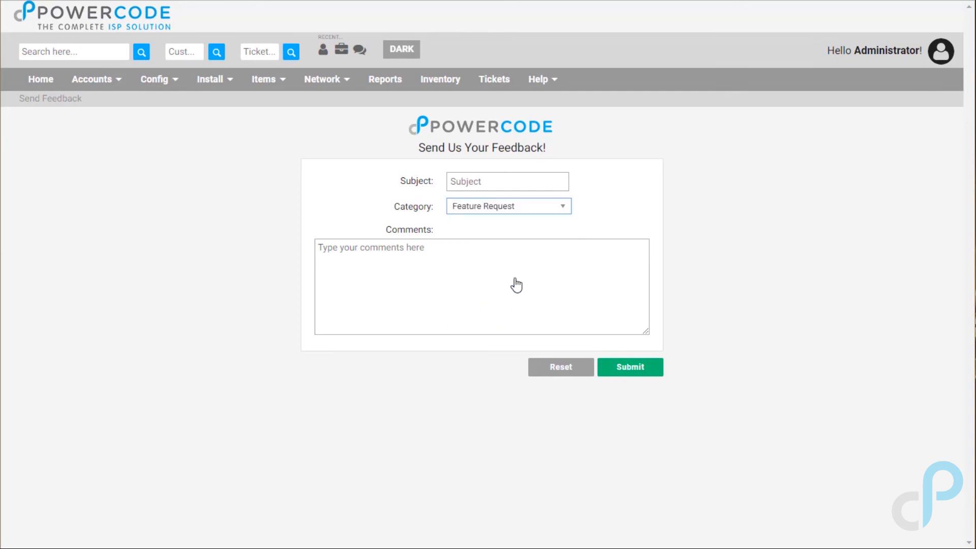